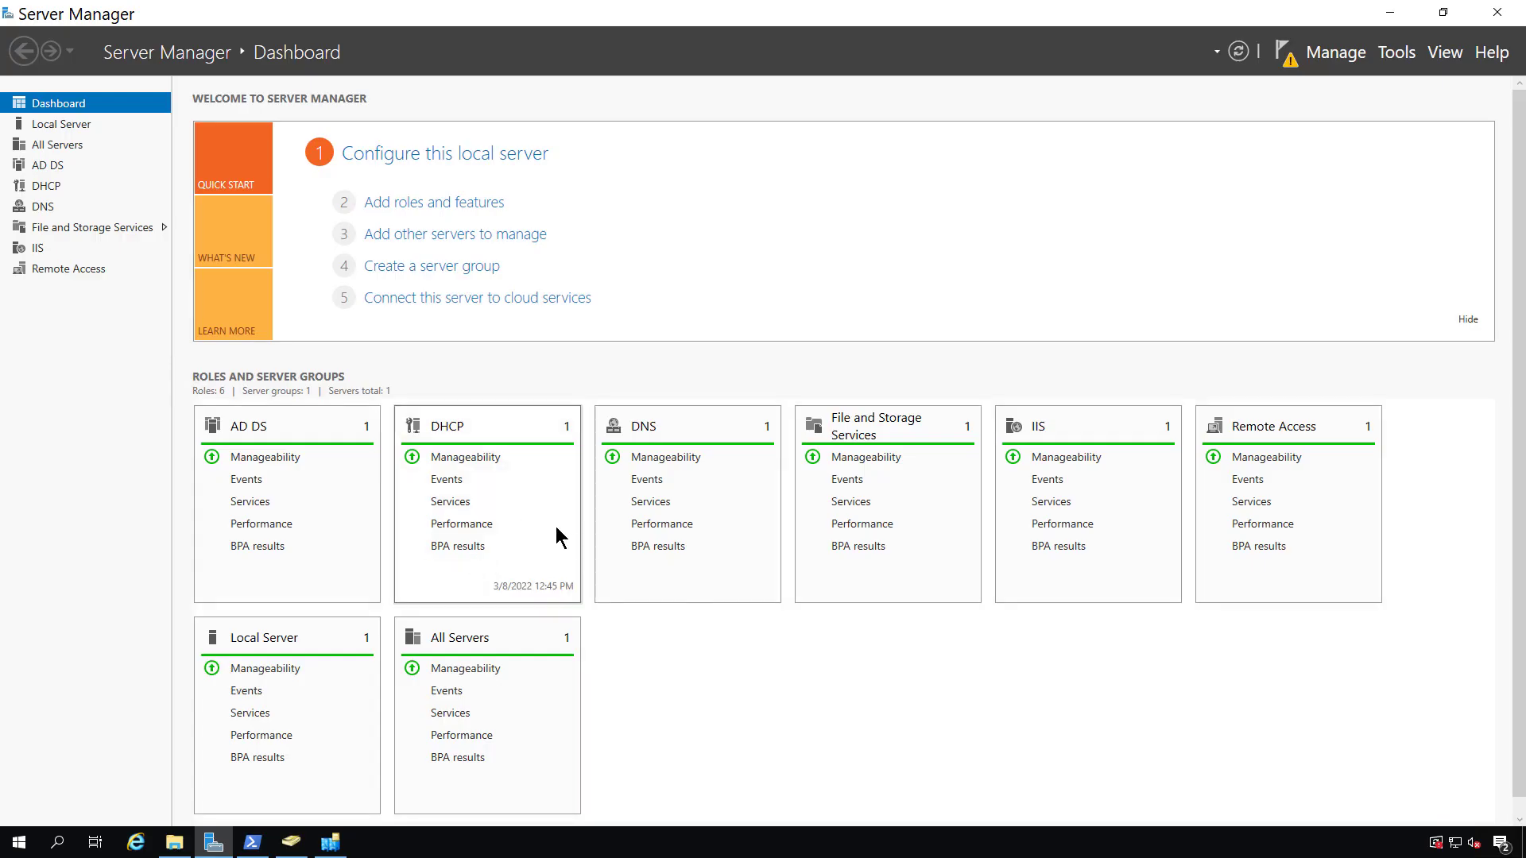
Launch Group Policy Management and review the Default Domain Policy, Doc folder redirection, Everyone get this and Teams Install GPOs.
left_click(1389, 56)
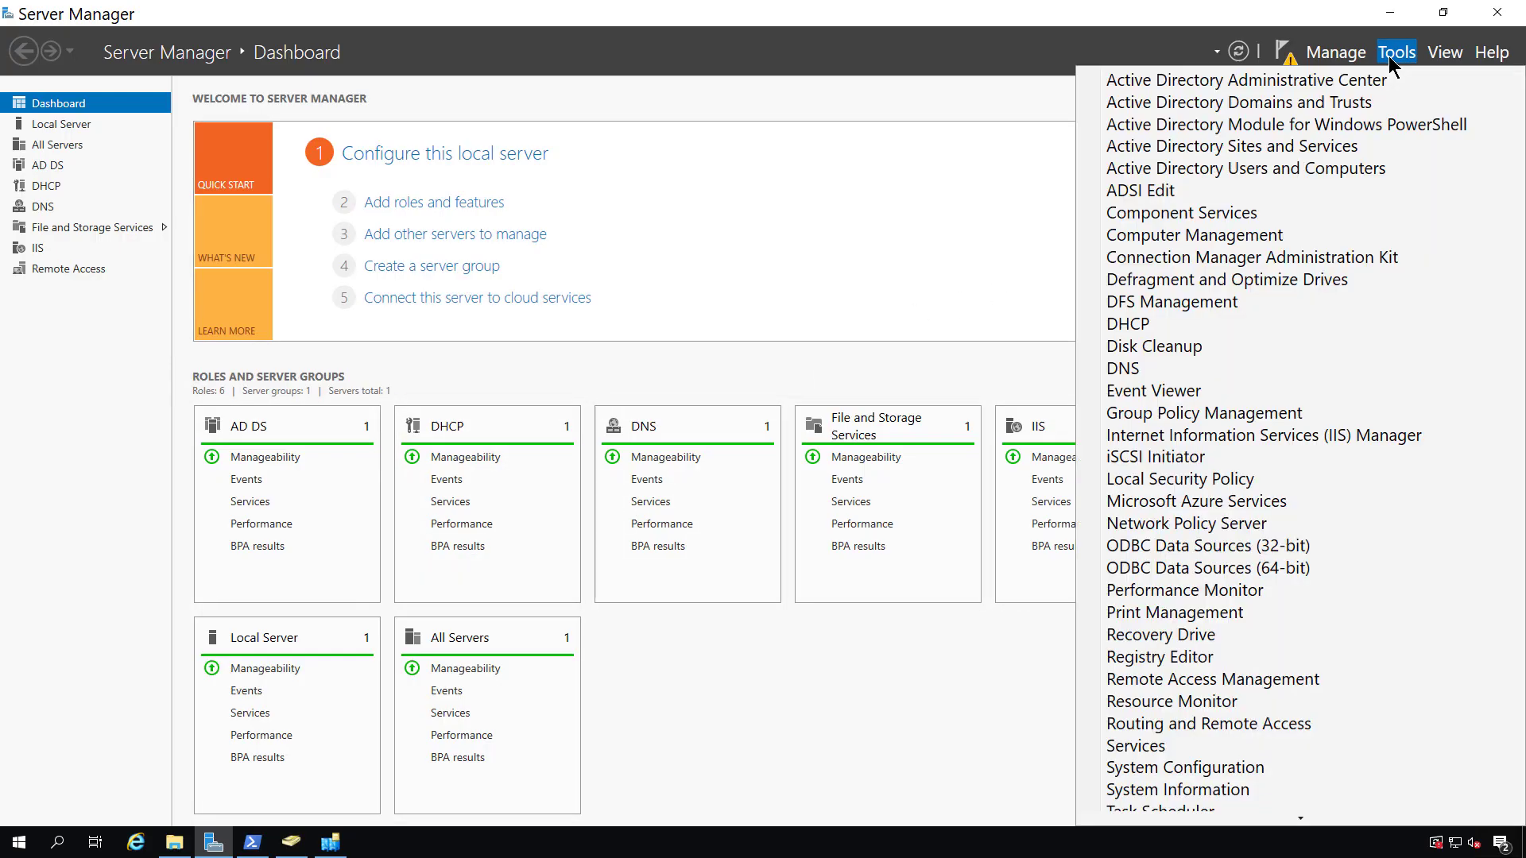
left_click(1200, 410)
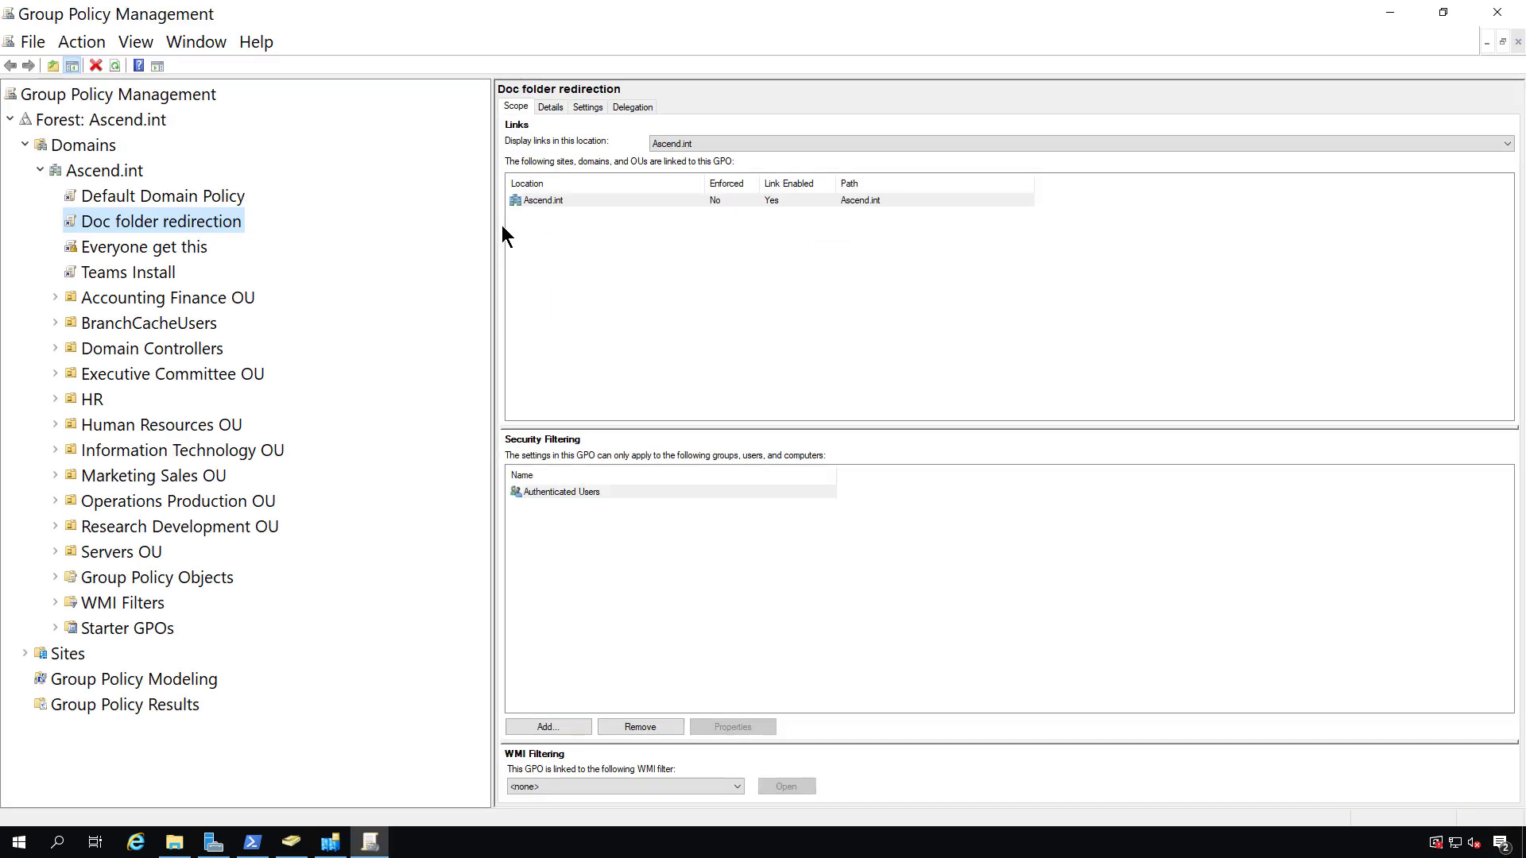
left_click(121, 202)
left_click(122, 223)
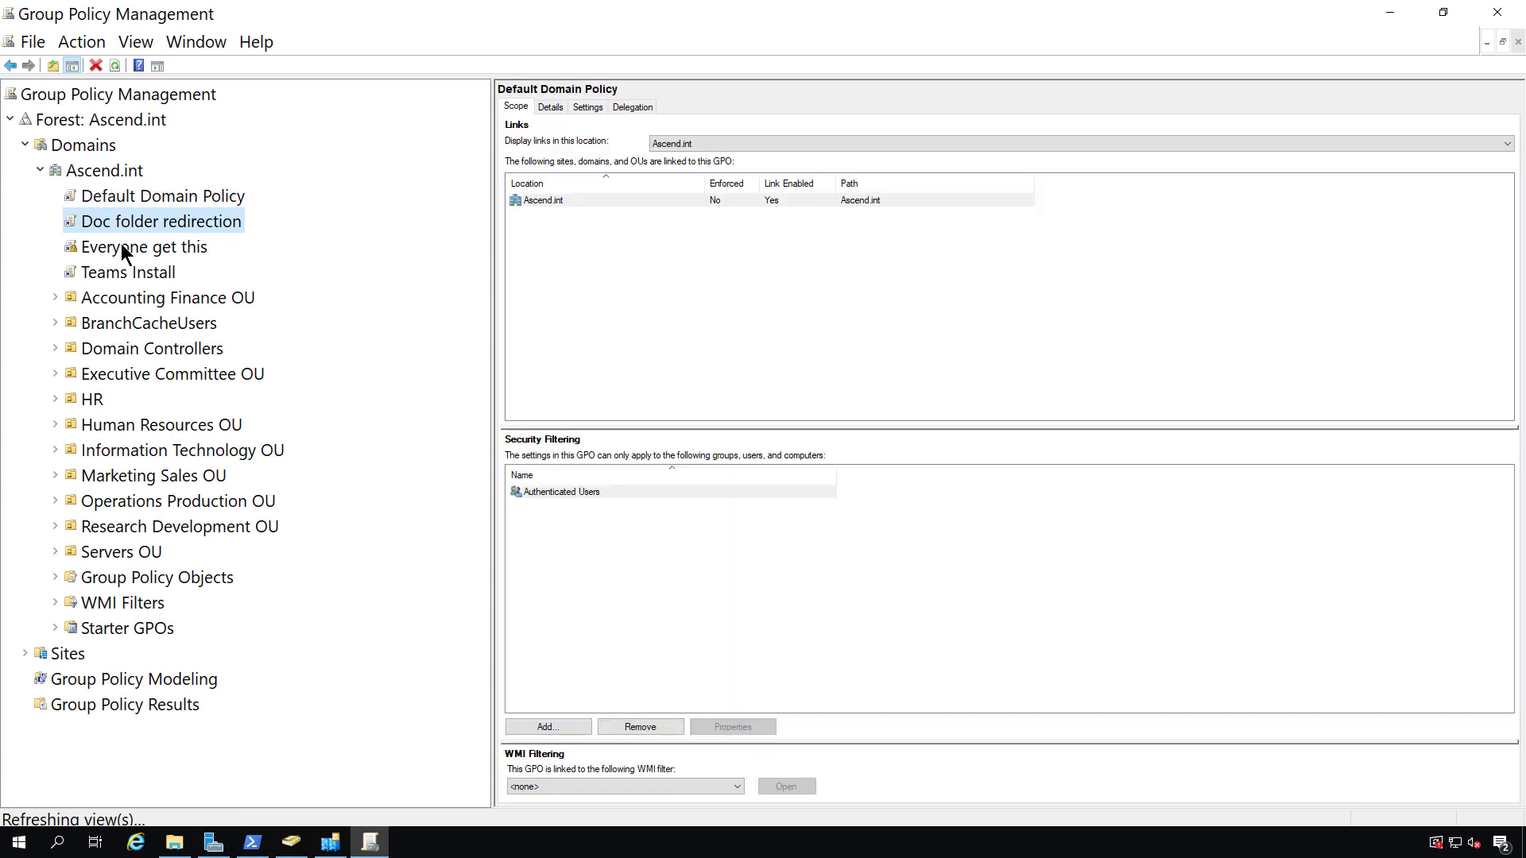
left_click(118, 248)
left_click(123, 273)
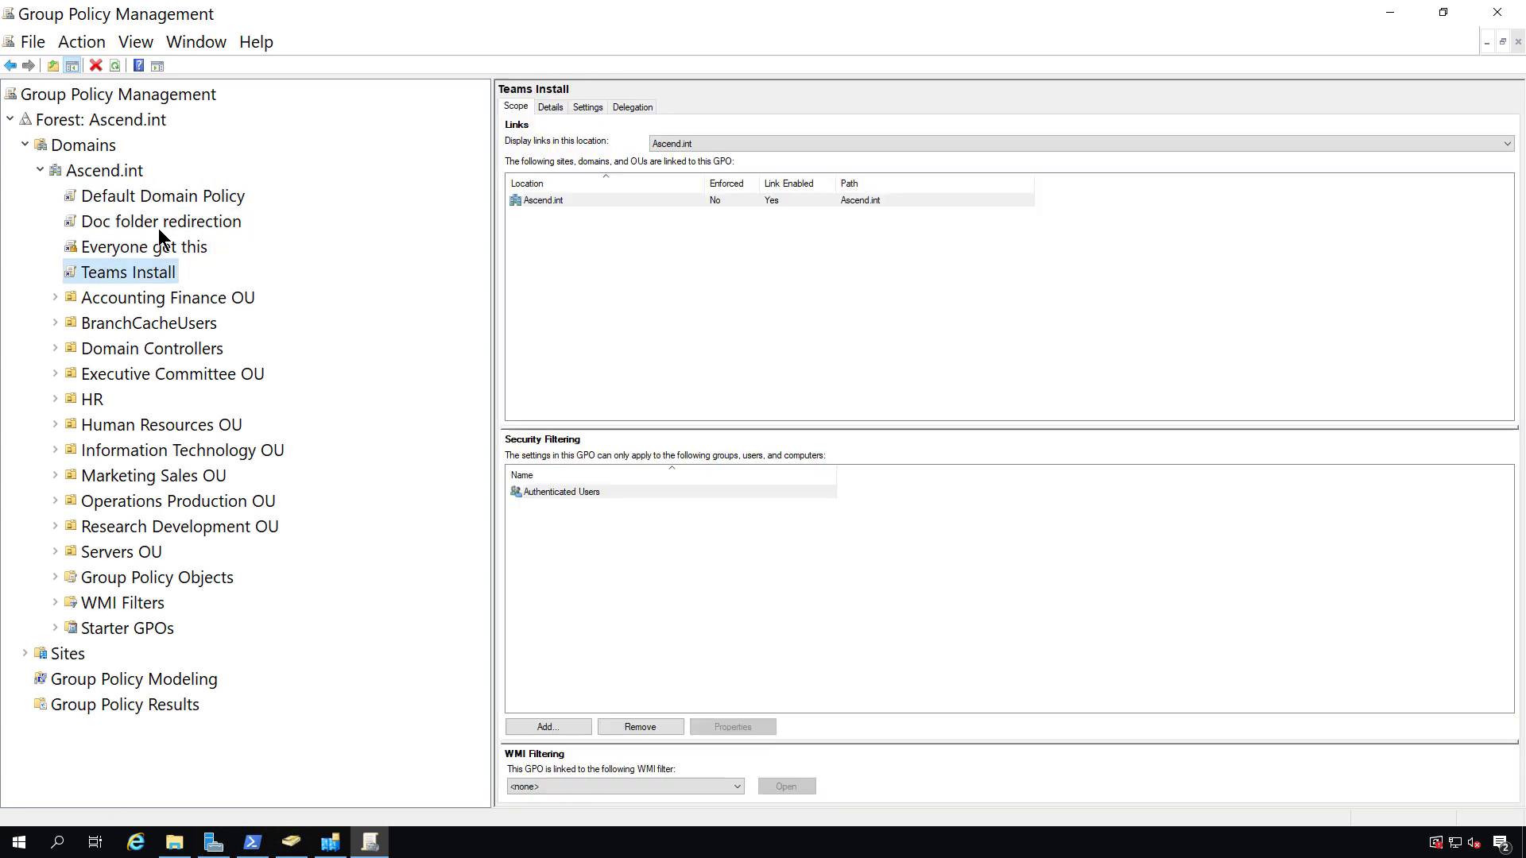
Check the GPOs linked to the Domain Controllers, Executive Committee and Human Resources OUs.
left_click(136, 353)
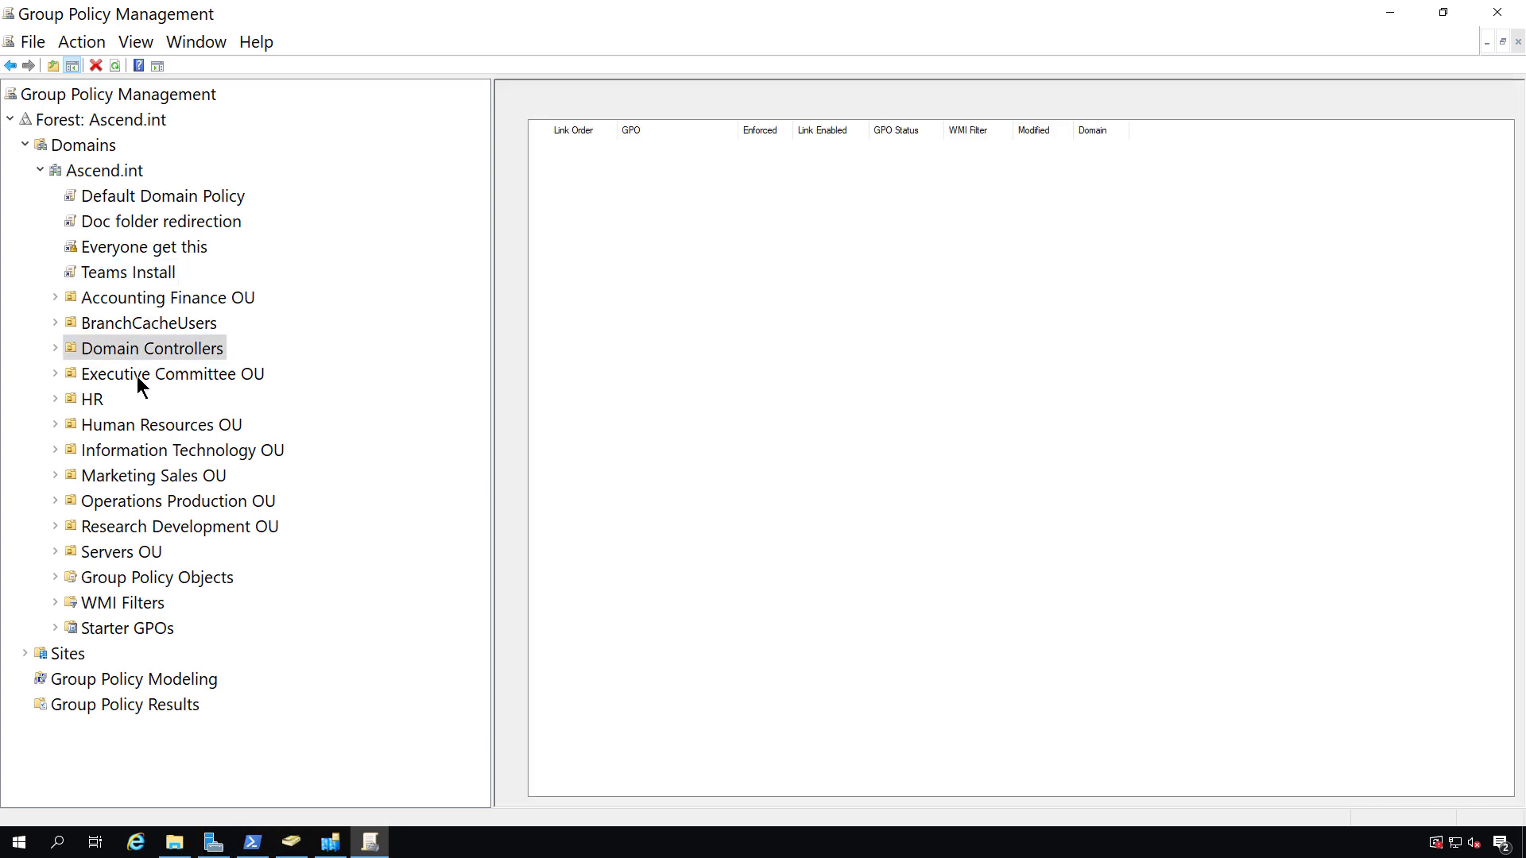
left_click(136, 378)
left_click(139, 429)
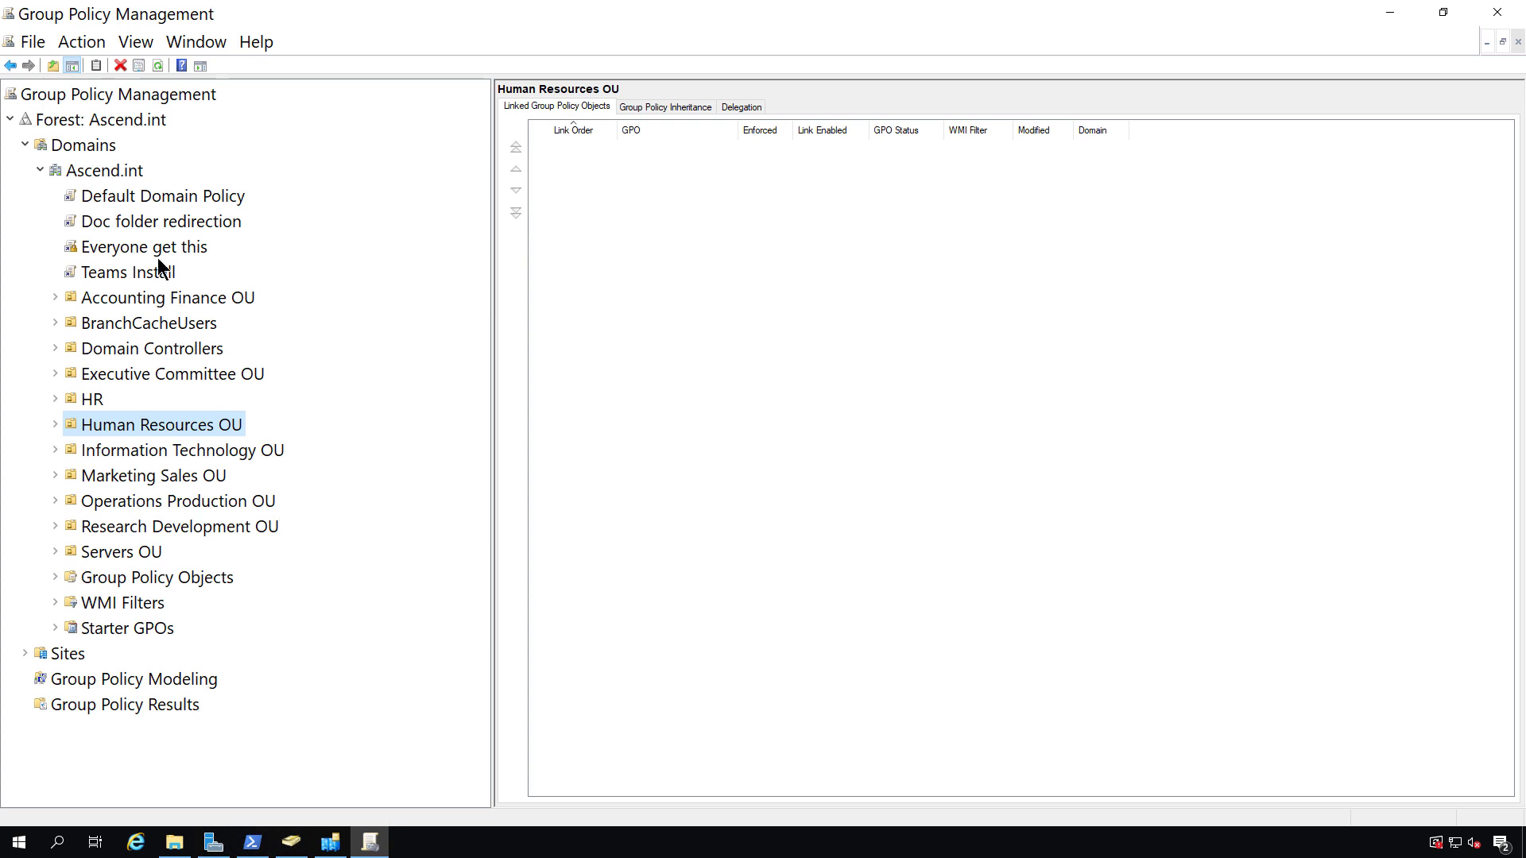
Create a GPO named 'Firewall rules' linked at the Ascend.int domain level.
right_click(112, 170)
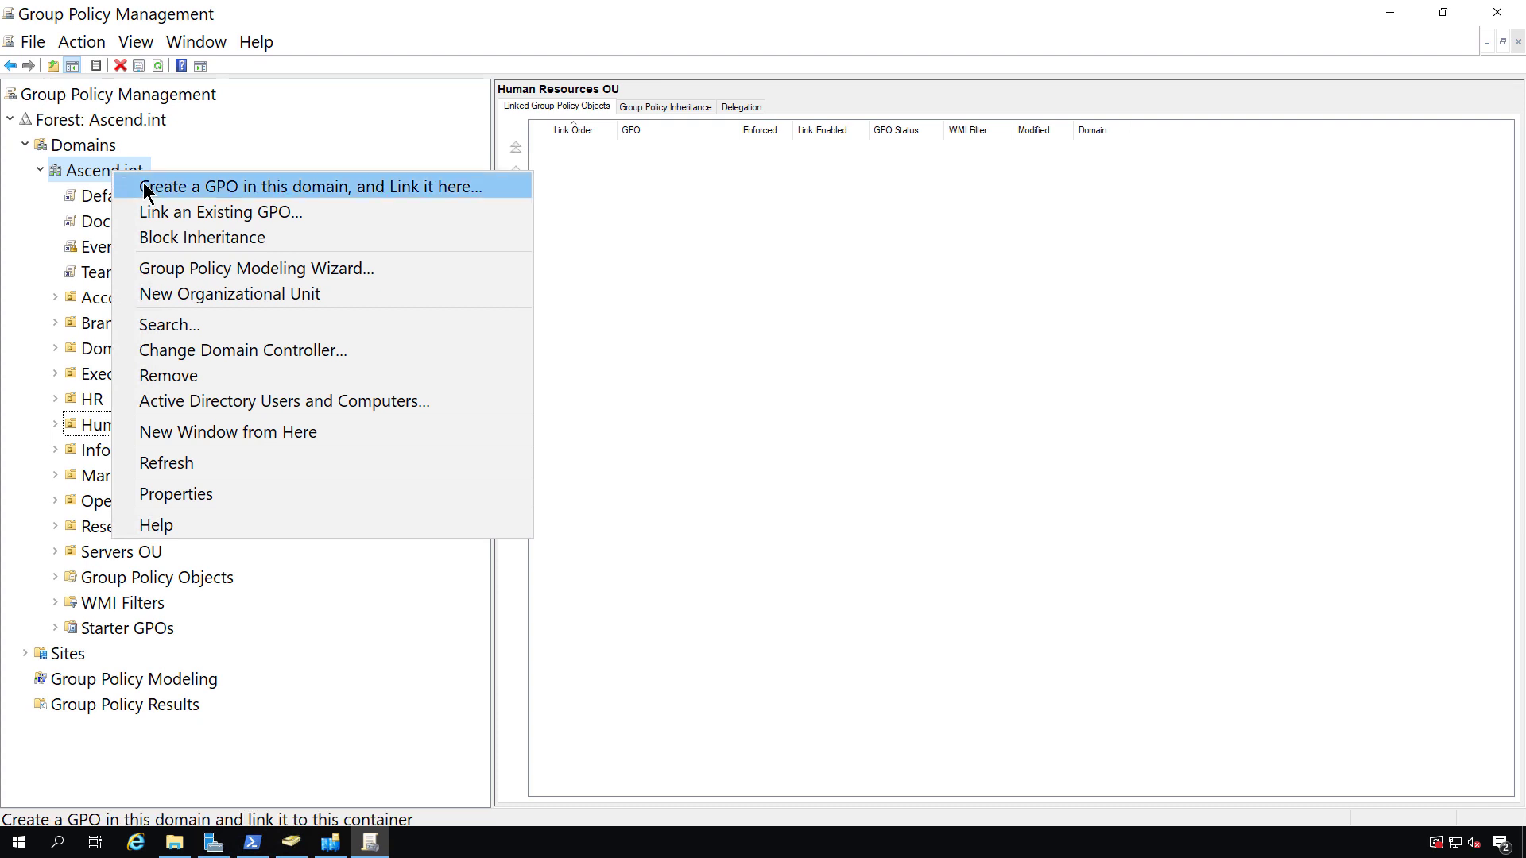
left_click(143, 186)
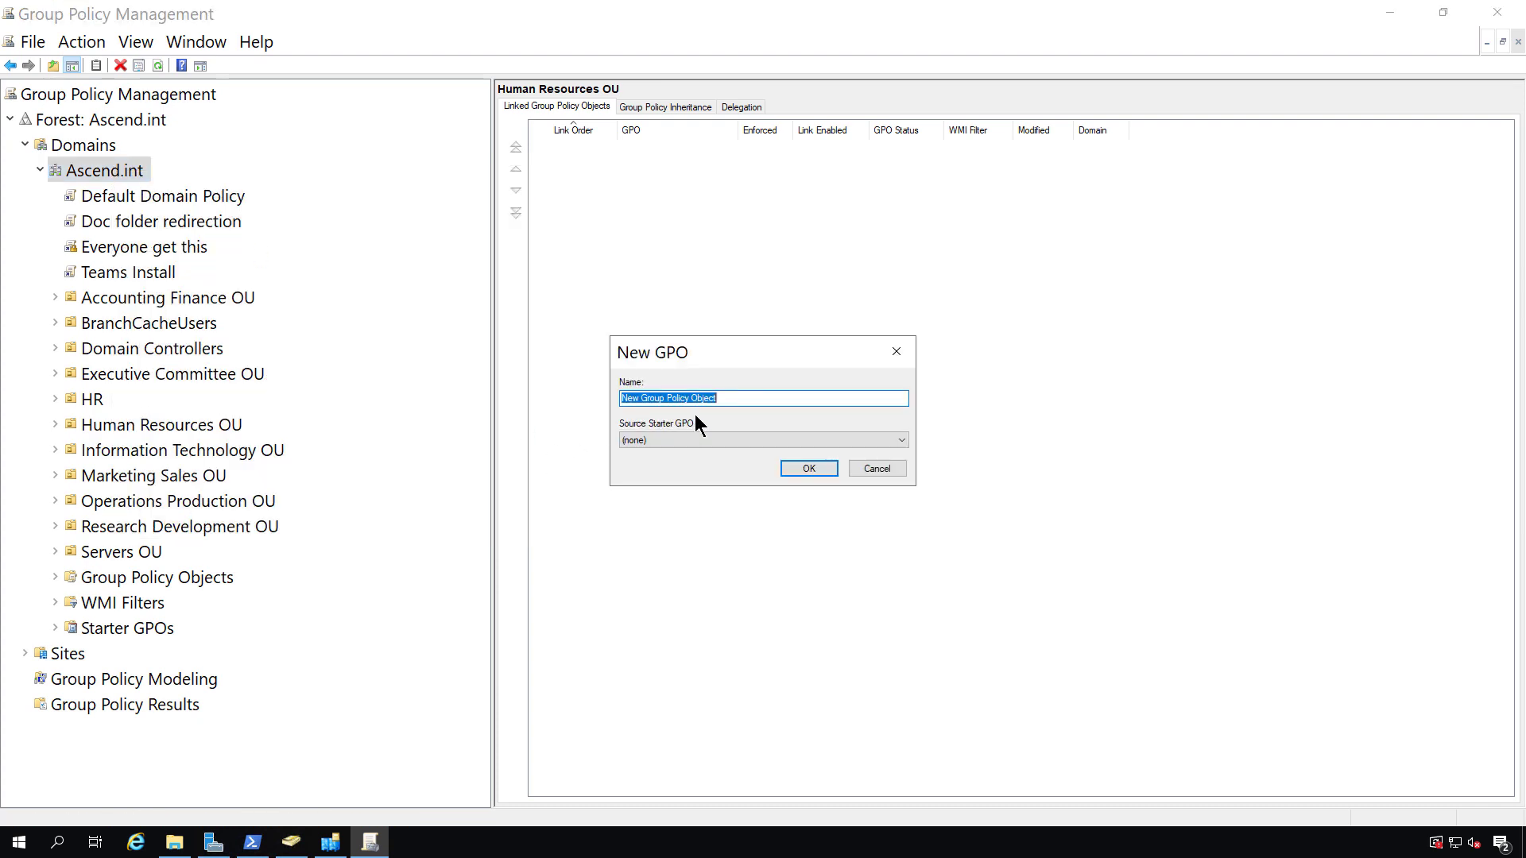
type("Firewall rules")
key("Return")
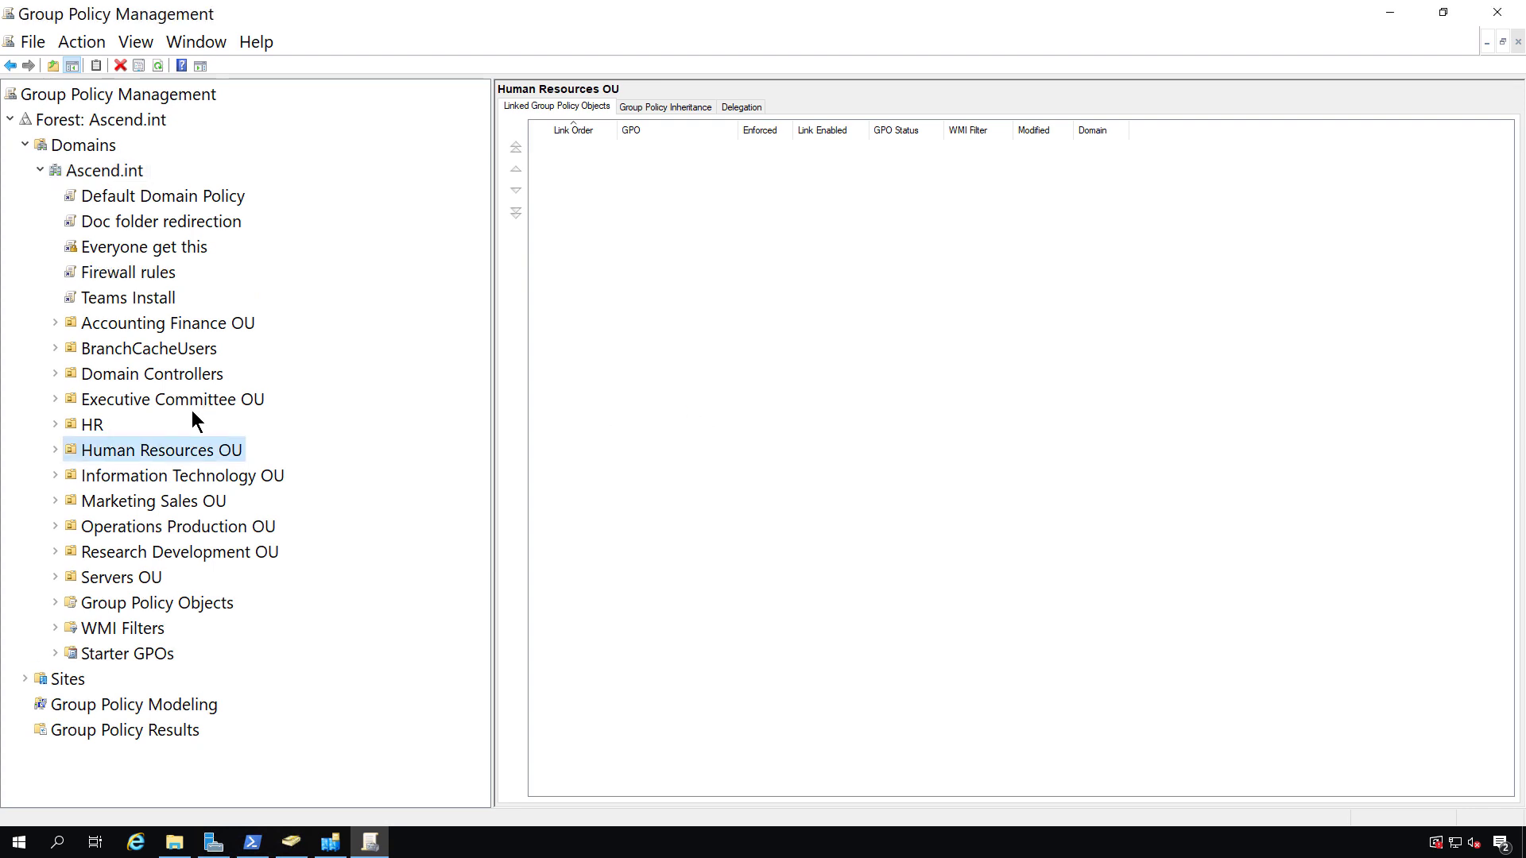
Open the Firewall rules GPO in a maximized Group Policy Management Editor with a wider tree pane.
right_click(131, 280)
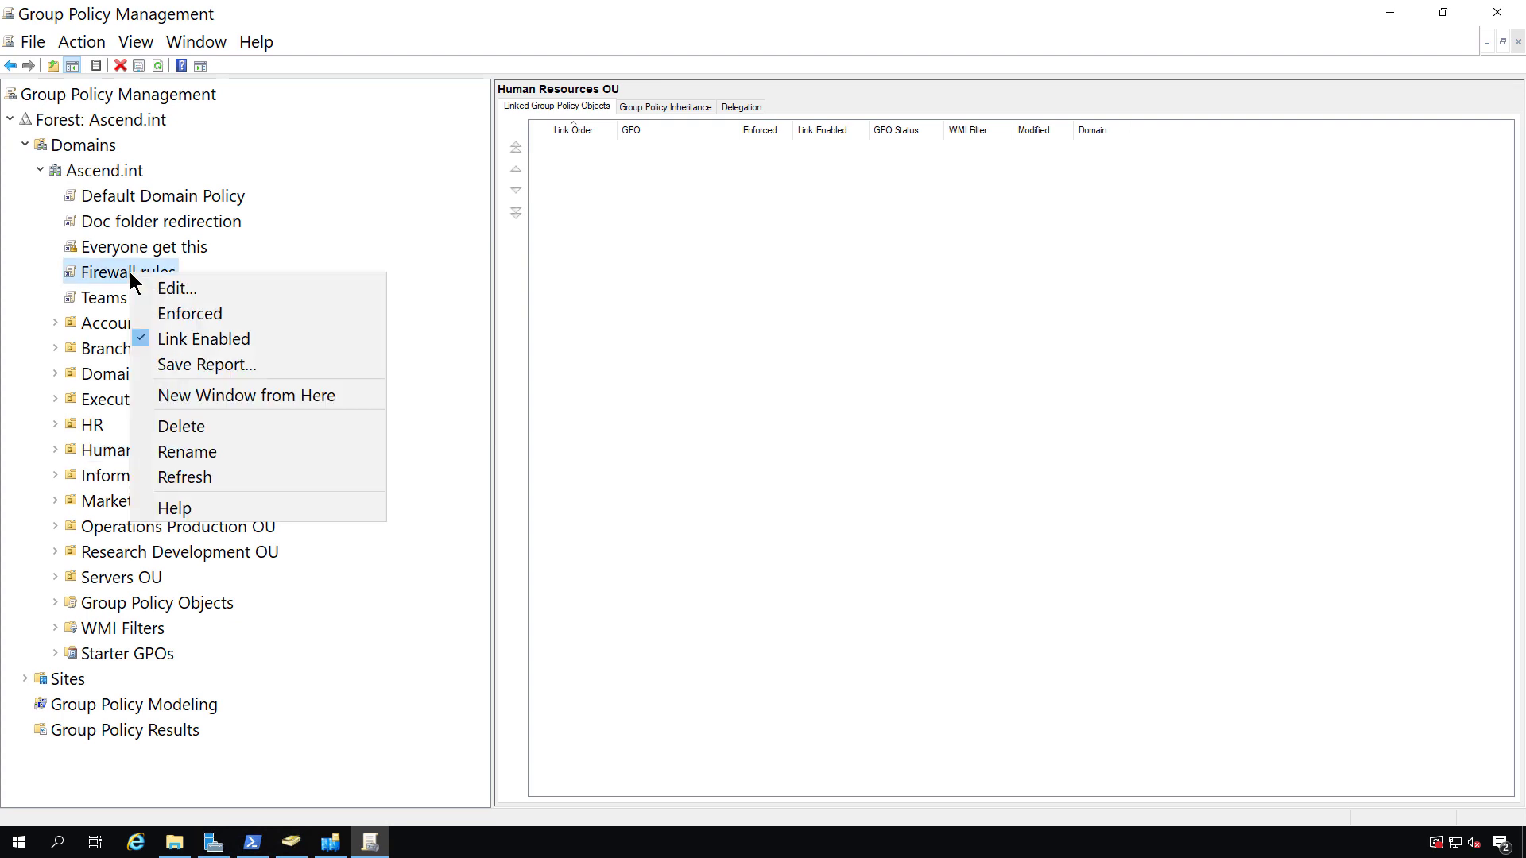
left_click(159, 288)
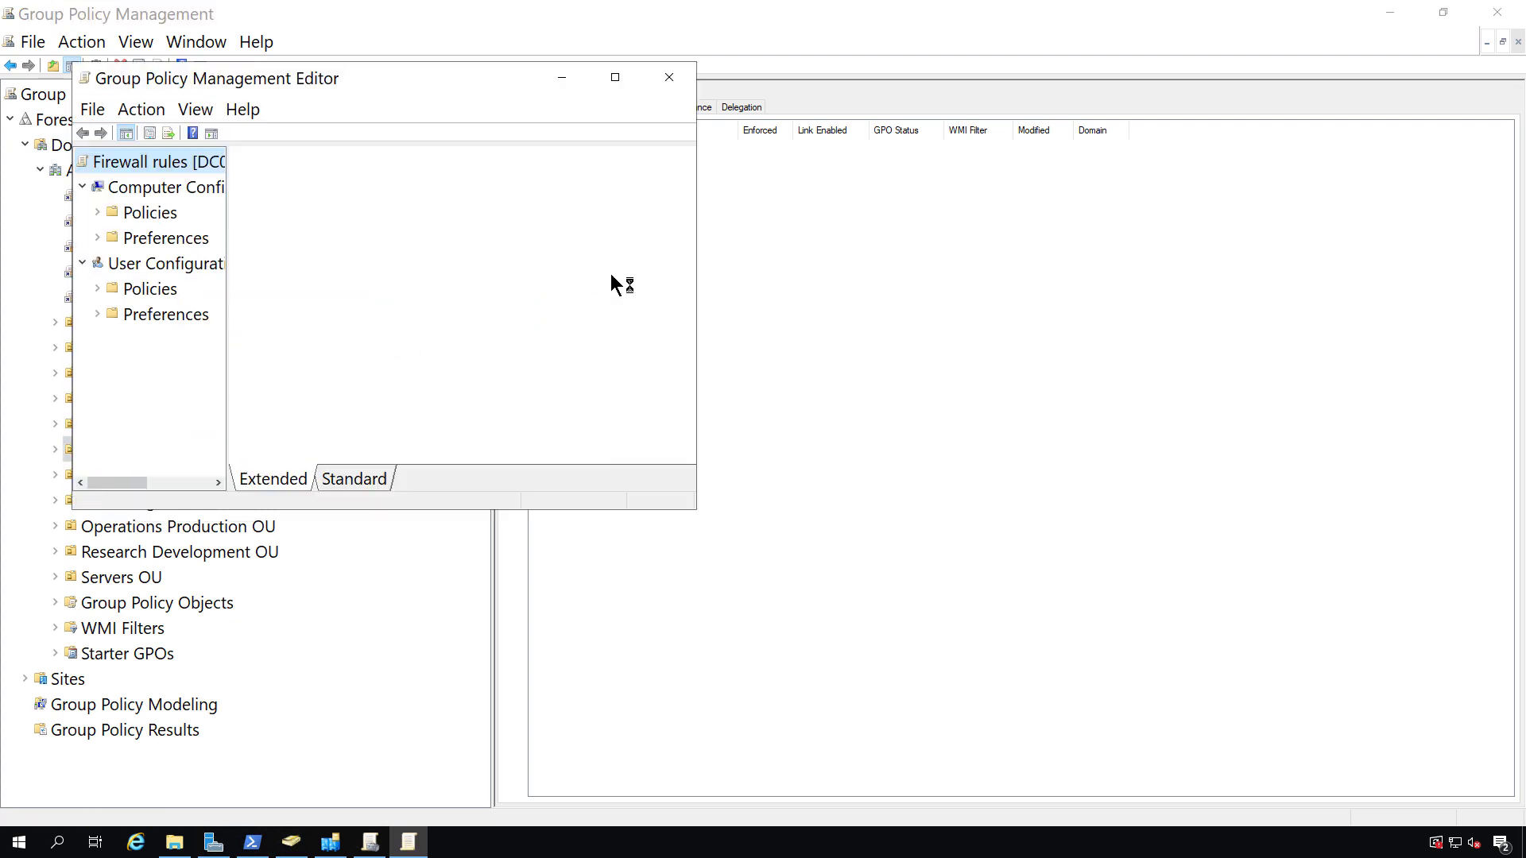
left_click(615, 79)
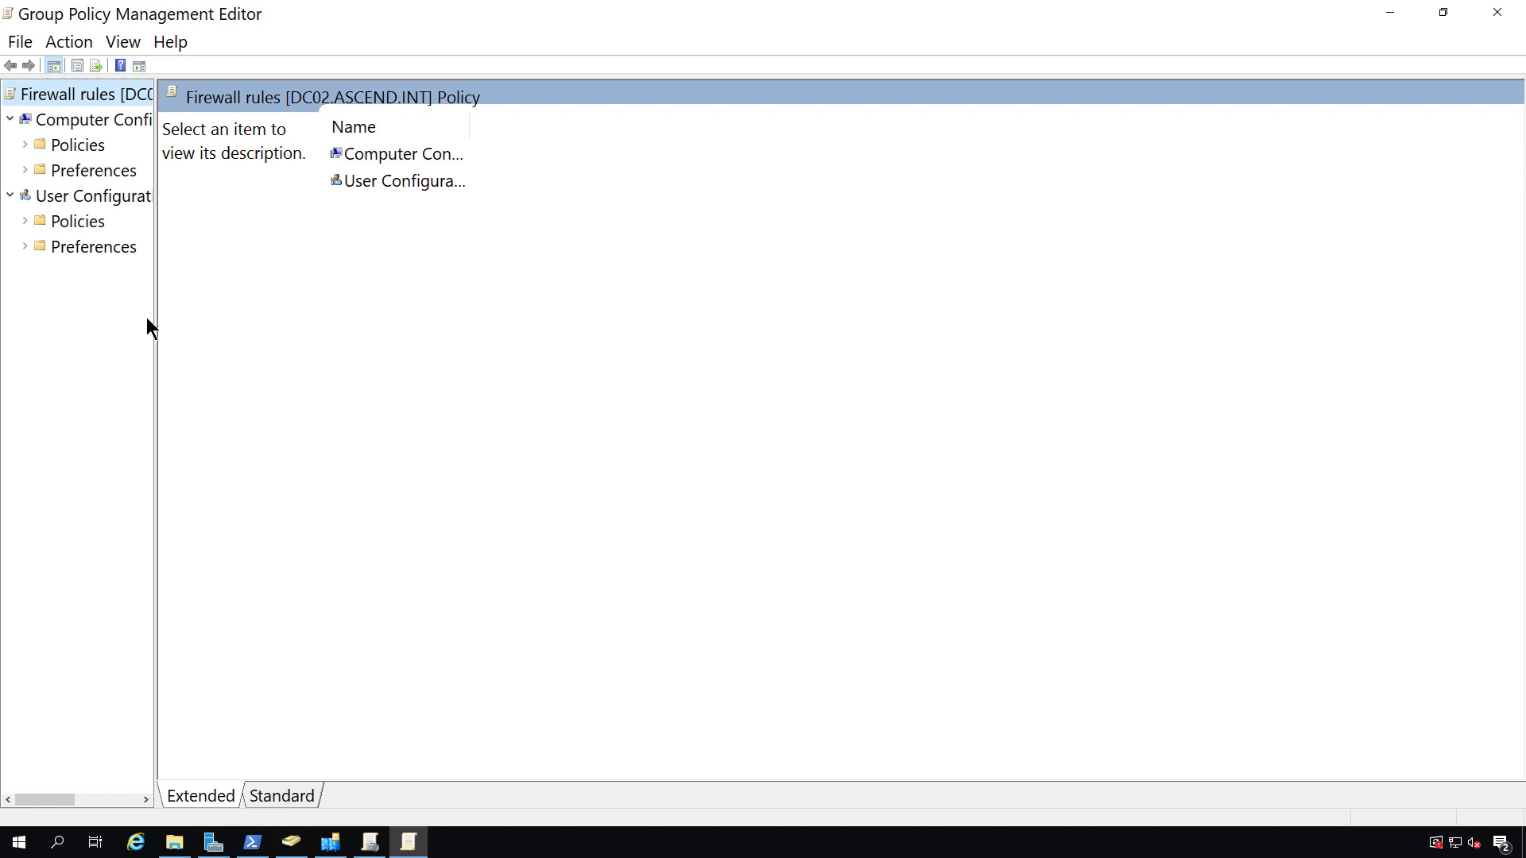
left_click_drag(153, 360, 294, 381)
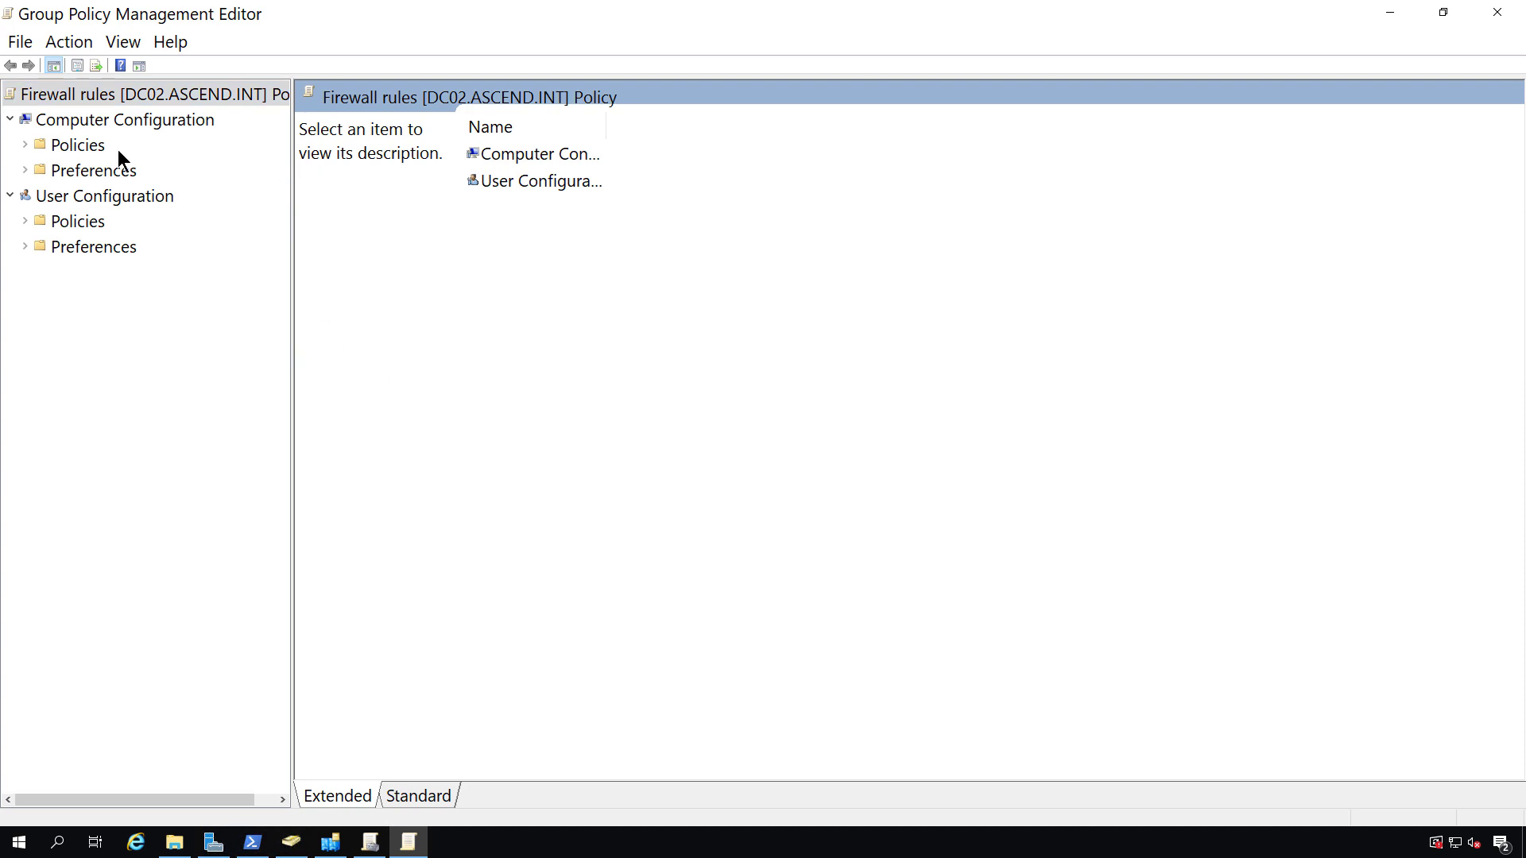
Expand Computer Configuration > Policies > Windows Settings > Security Settings.
double_click(88, 151)
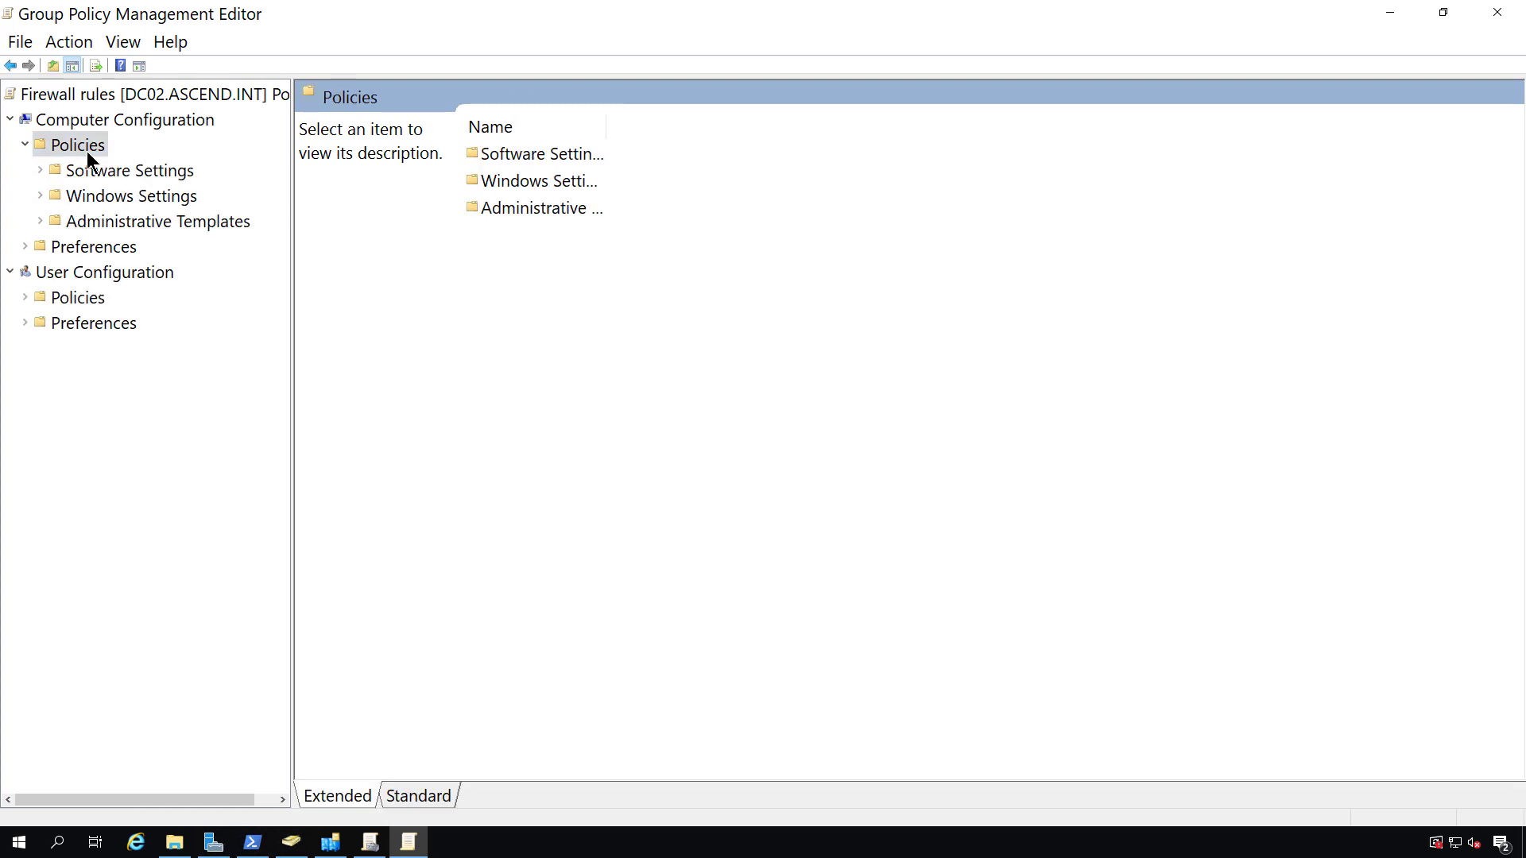
left_click(107, 194)
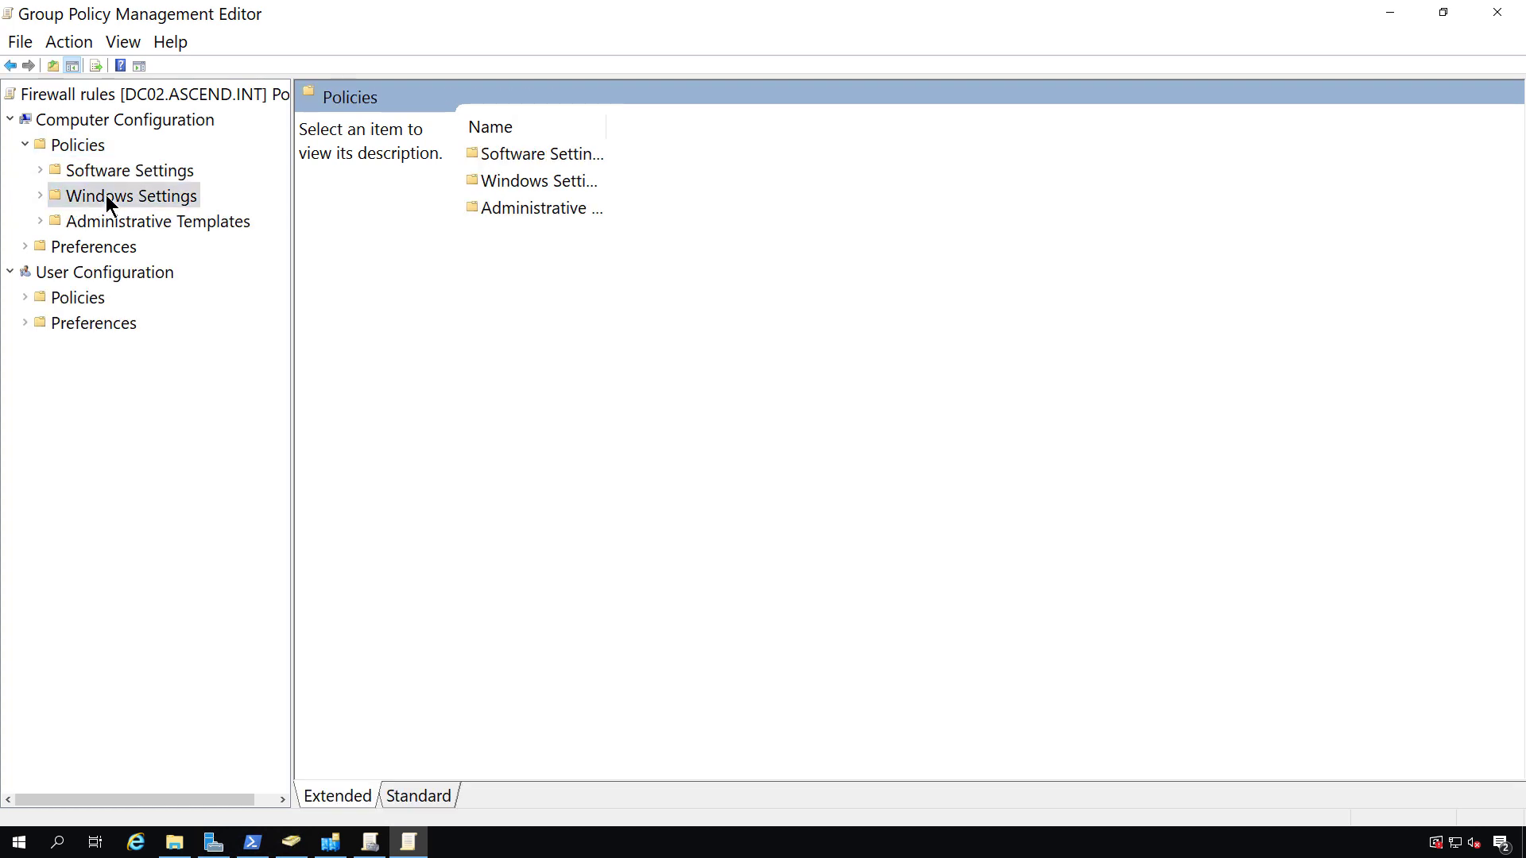
double_click(106, 194)
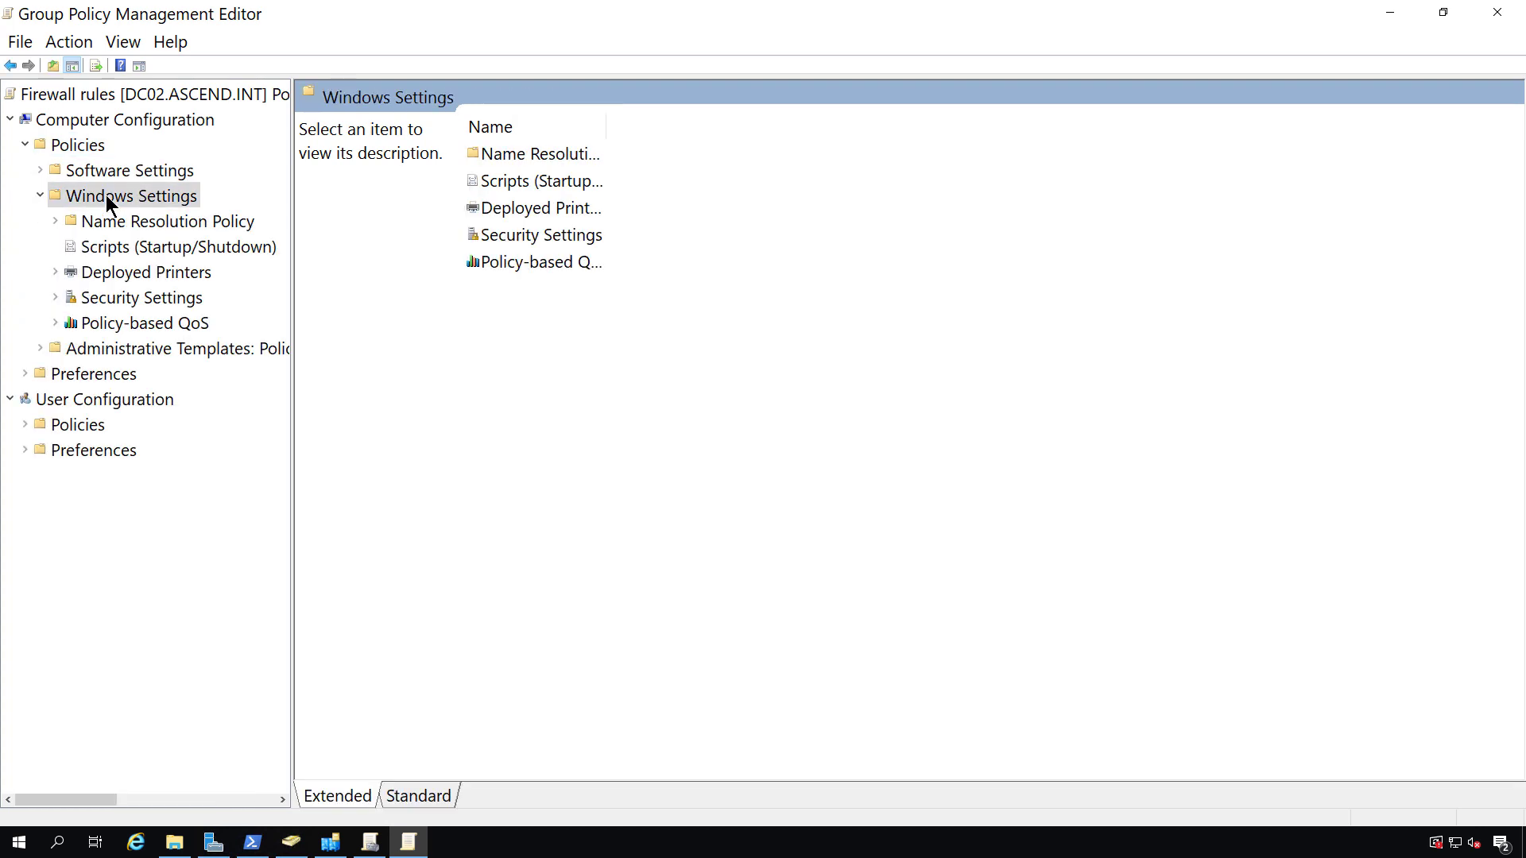
left_click(113, 302)
double_click(113, 302)
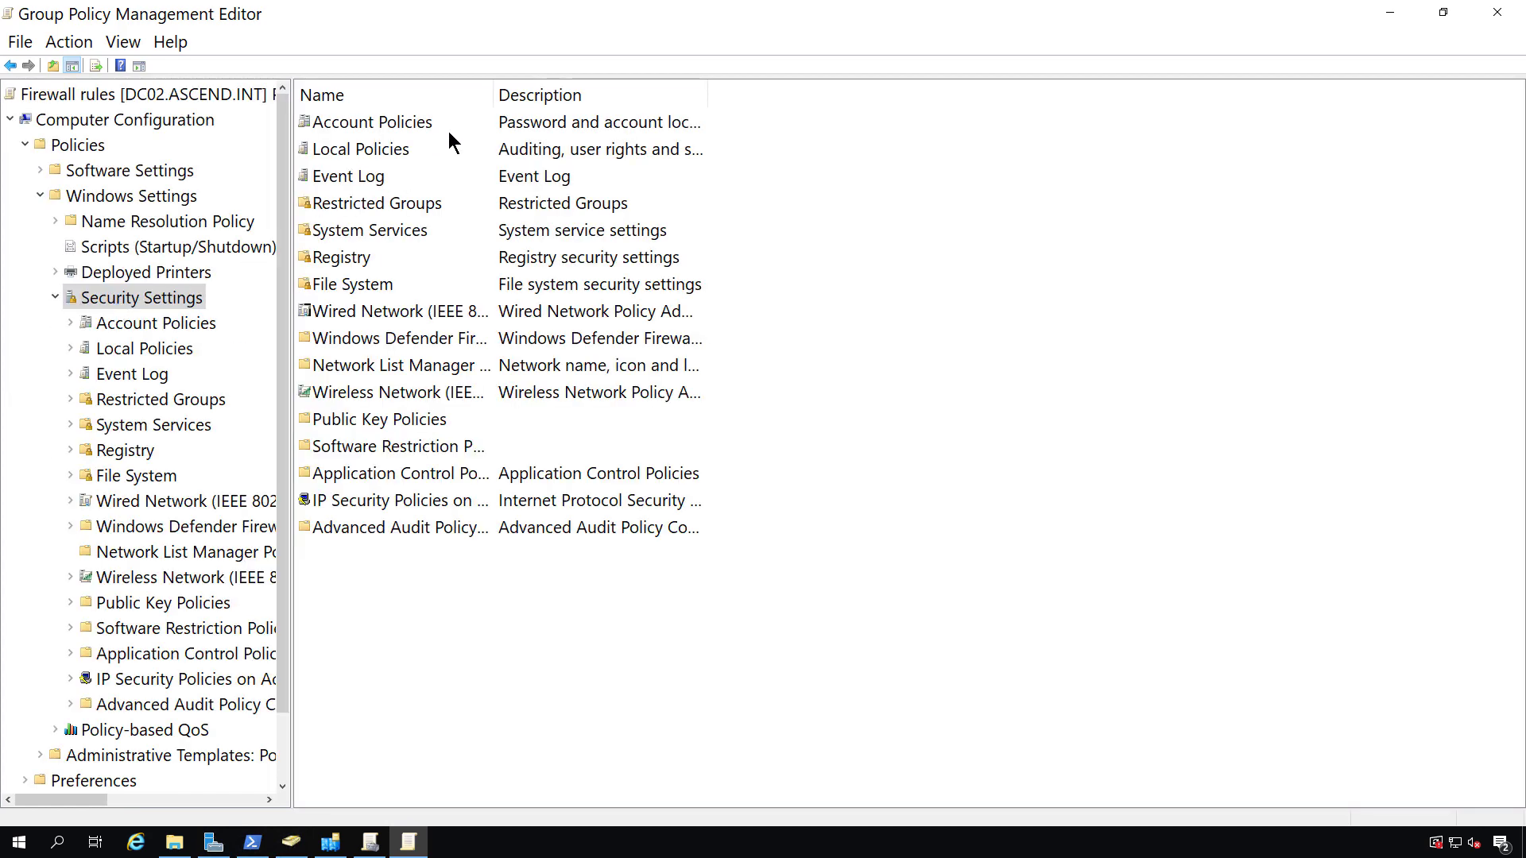
Navigate through Windows Defender Firewall with Advanced Security to the GPO's empty Outbound Rules list.
left_click_drag(493, 94, 678, 97)
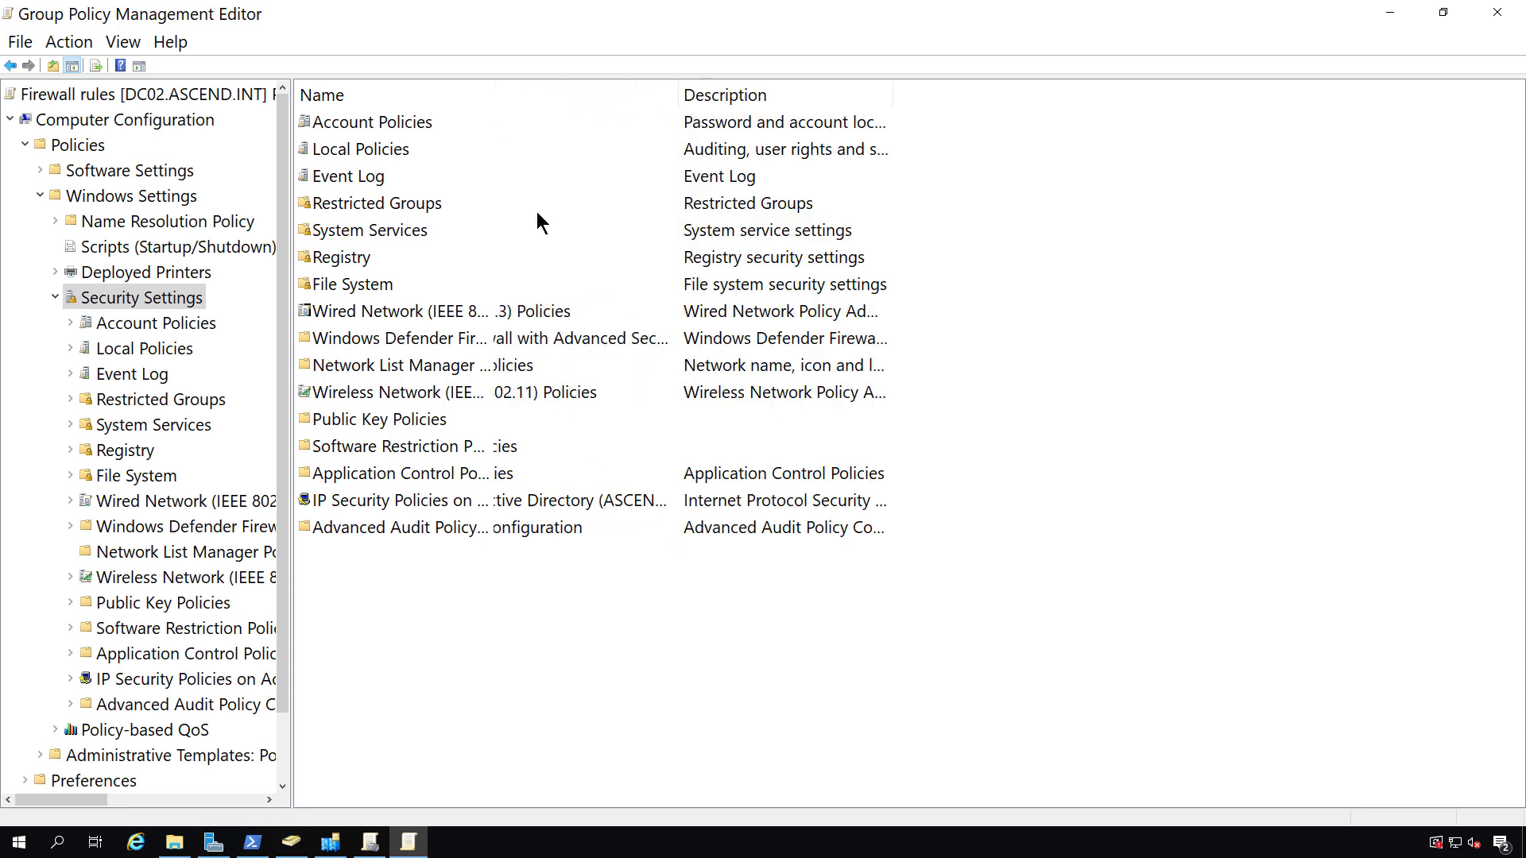
double_click(468, 347)
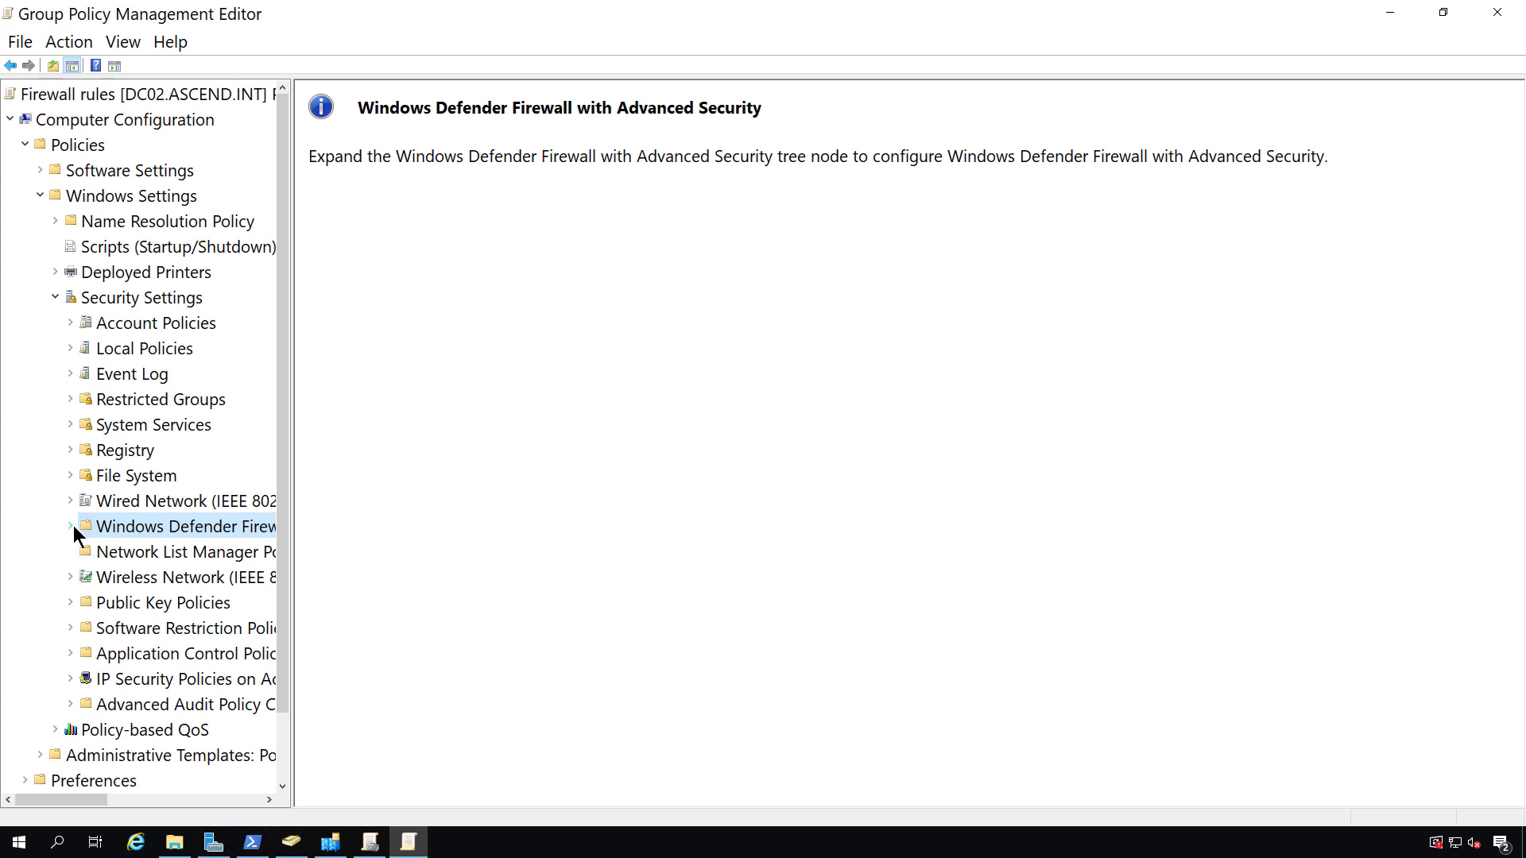
left_click(70, 526)
left_click(159, 554)
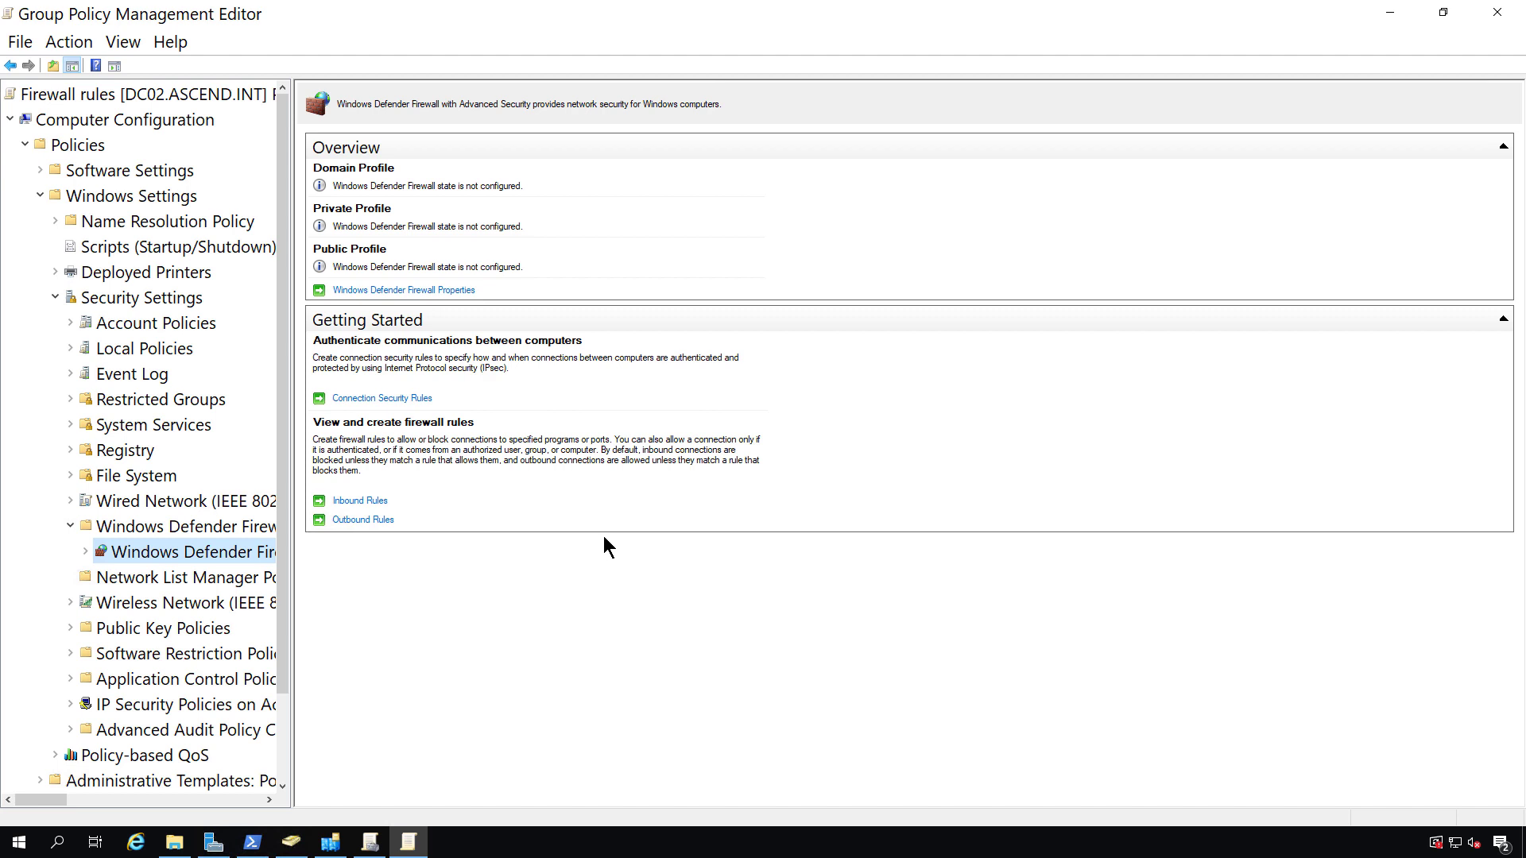
left_click(393, 522)
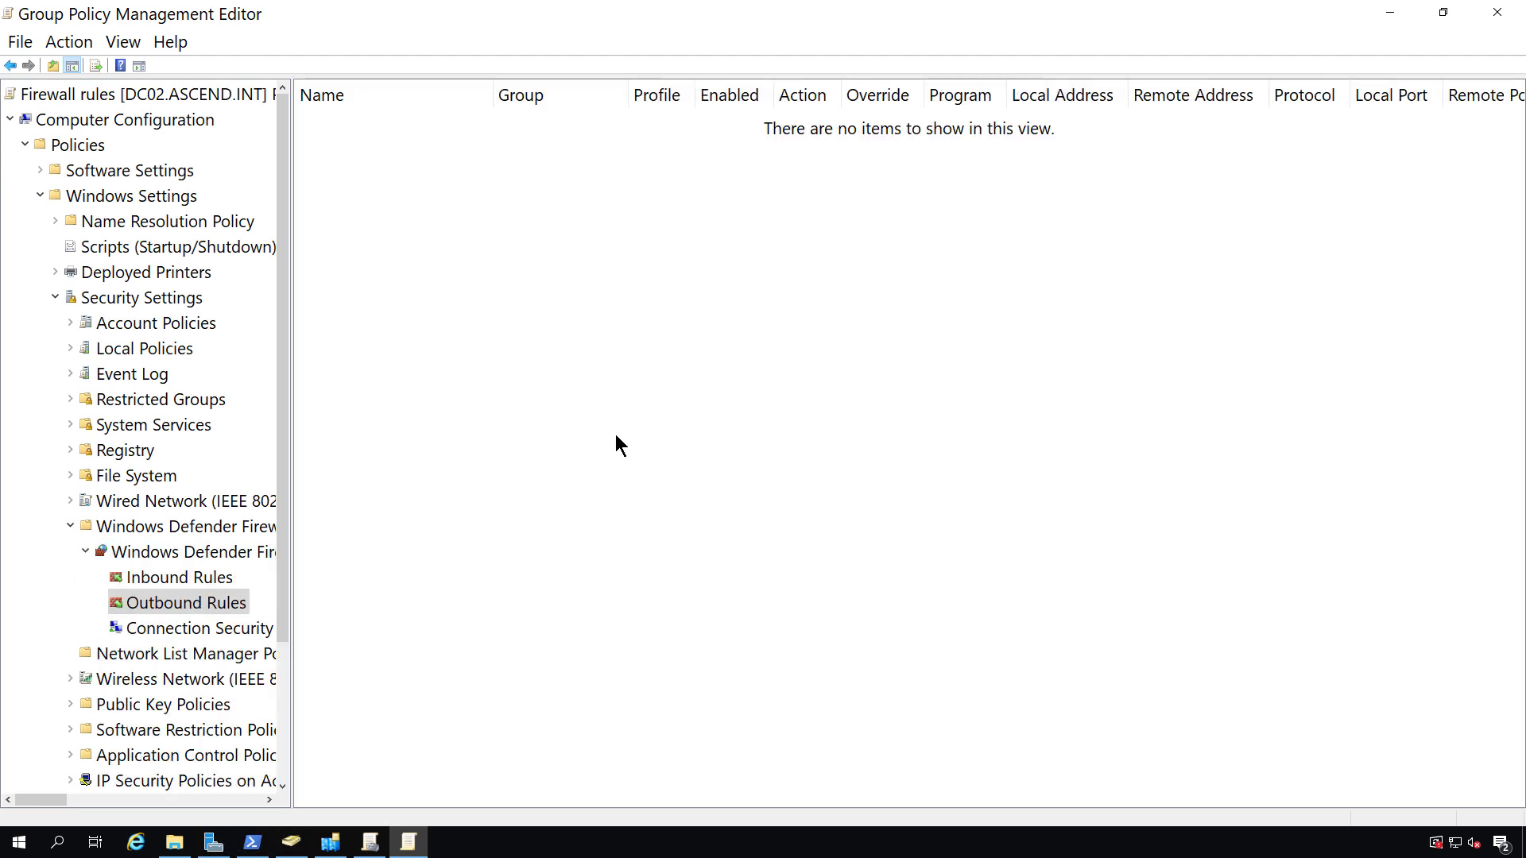
Start a new outbound rule and choose the Port rule type.
right_click(564, 354)
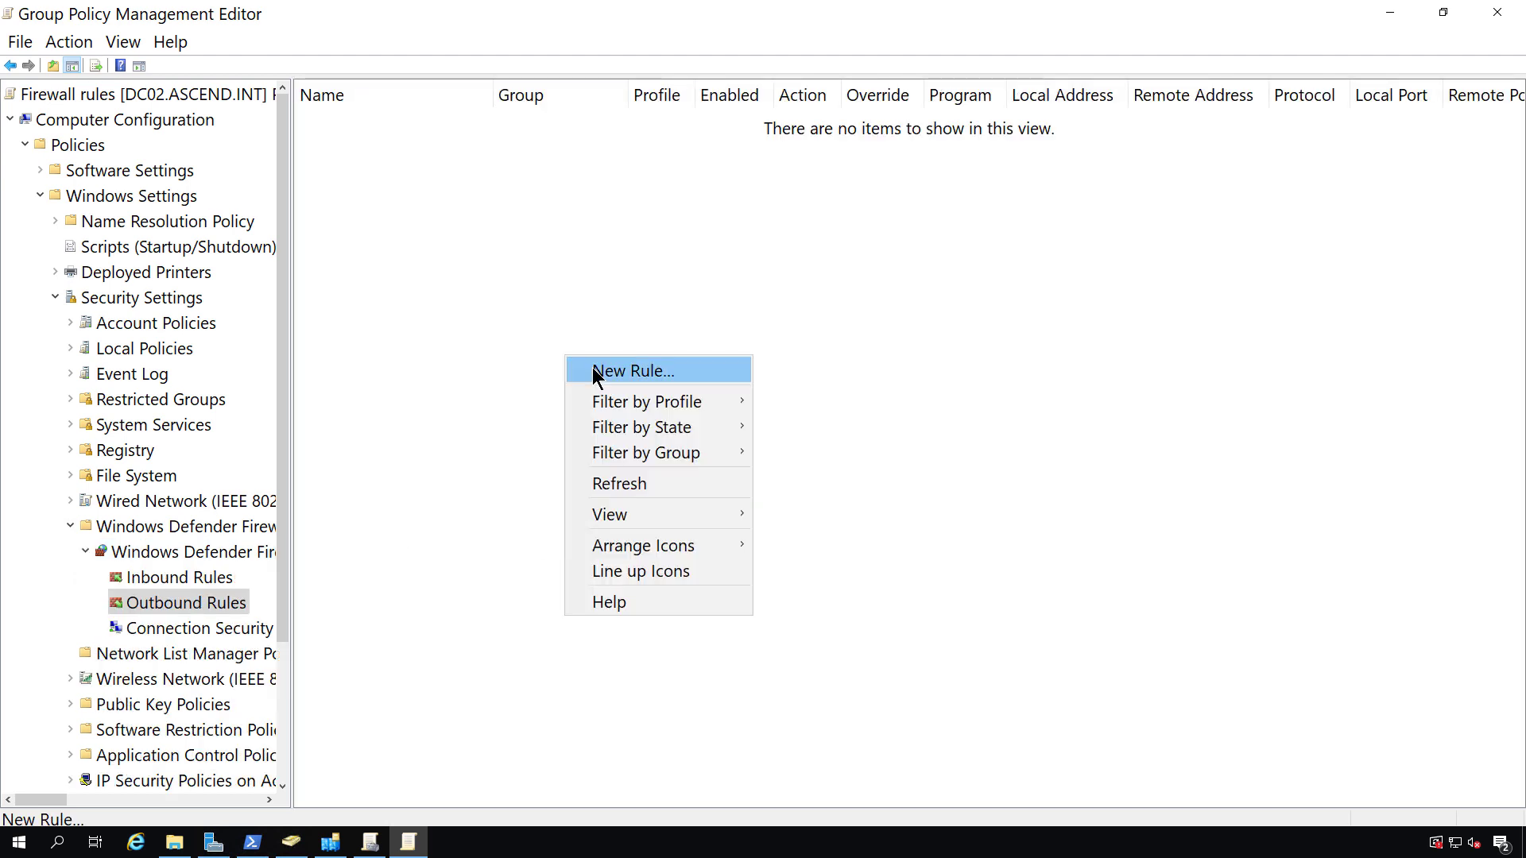
left_click(593, 367)
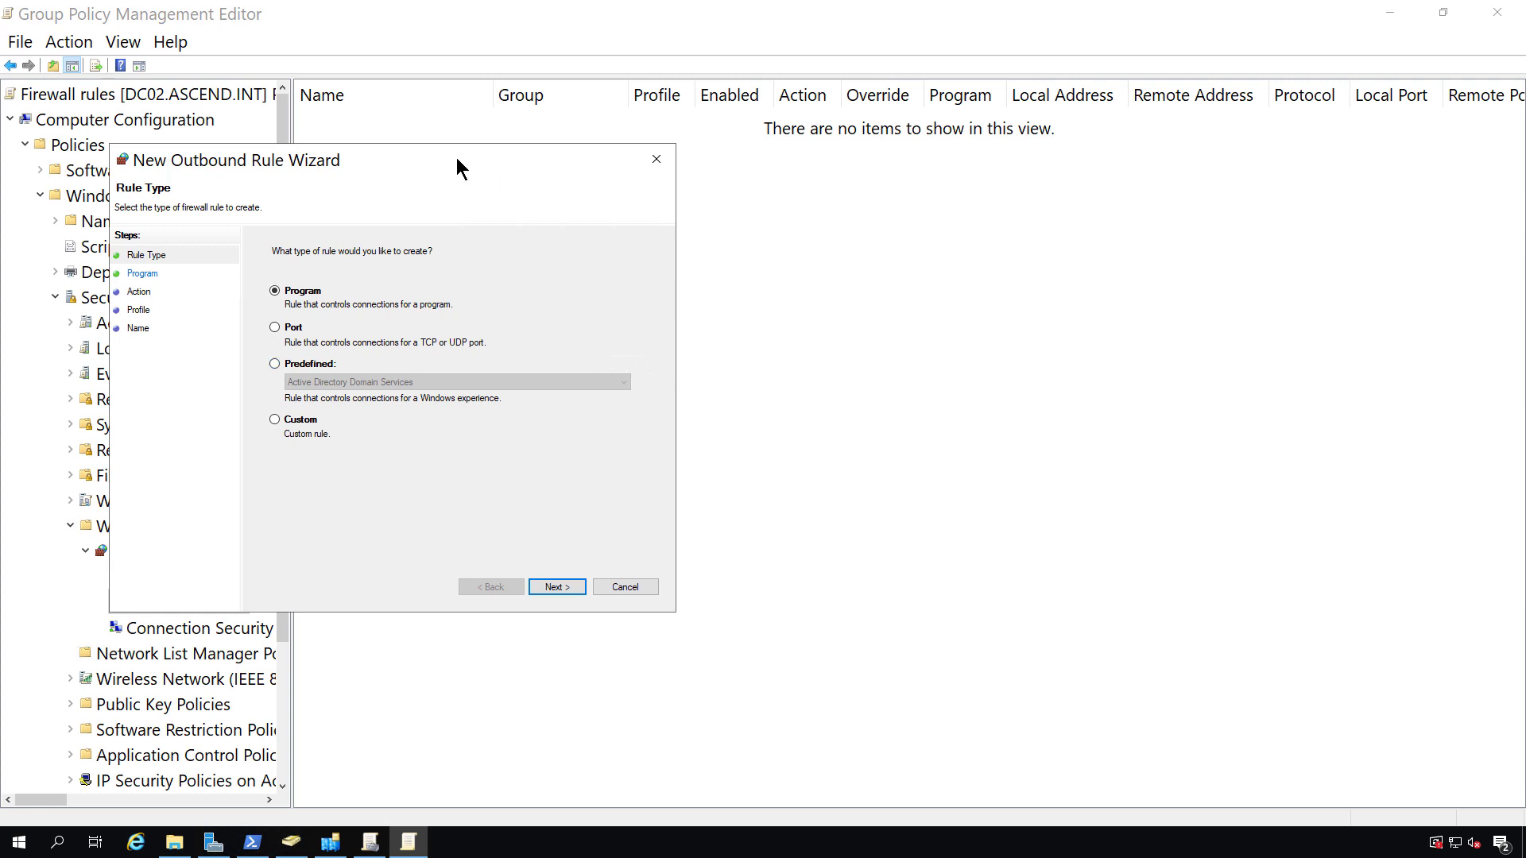
left_click_drag(457, 159, 716, 183)
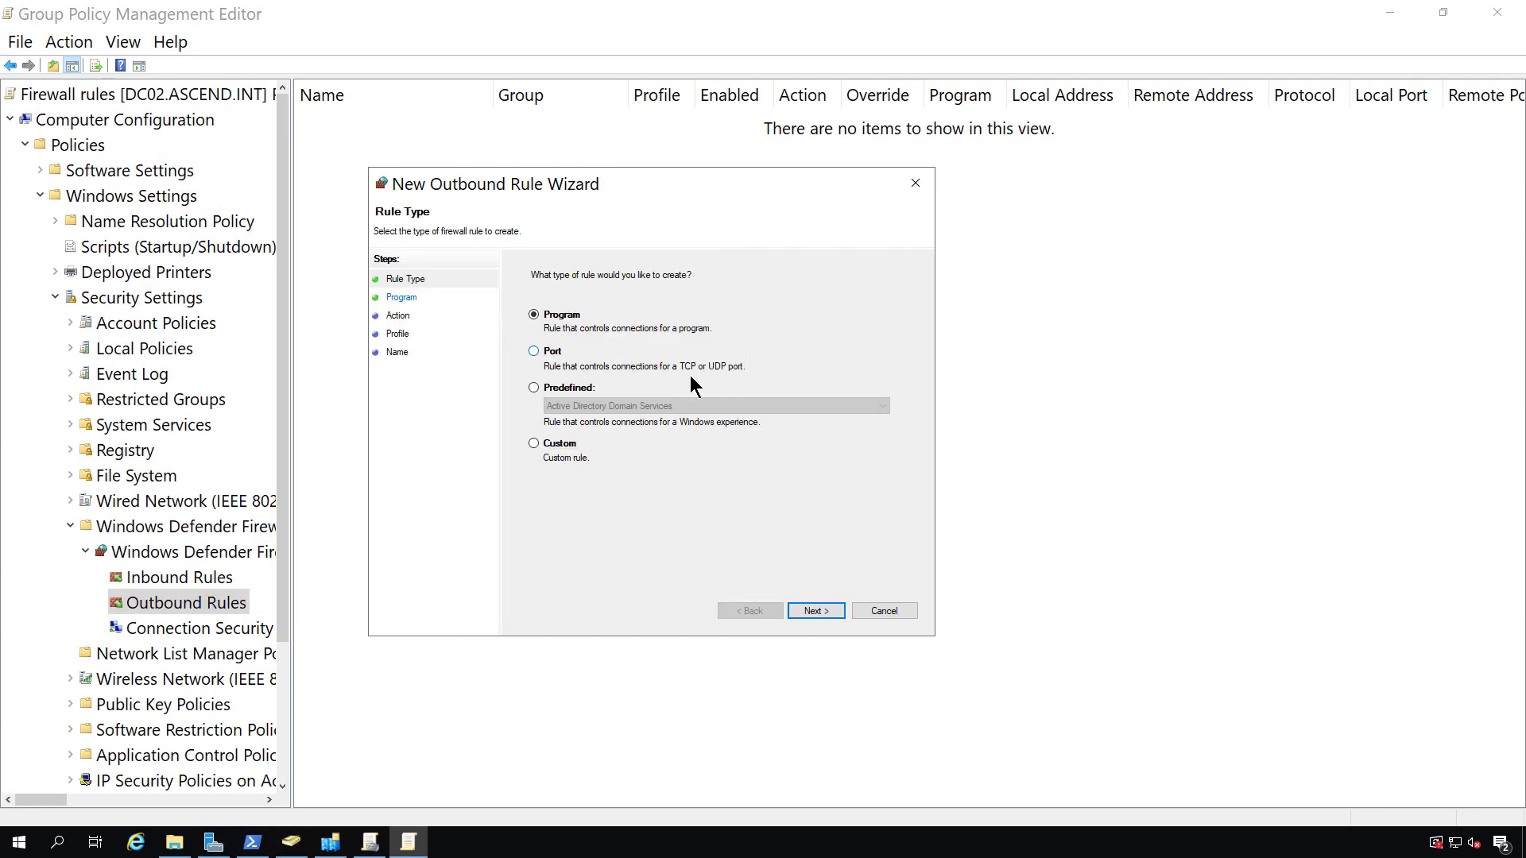
left_click(548, 356)
left_click(812, 610)
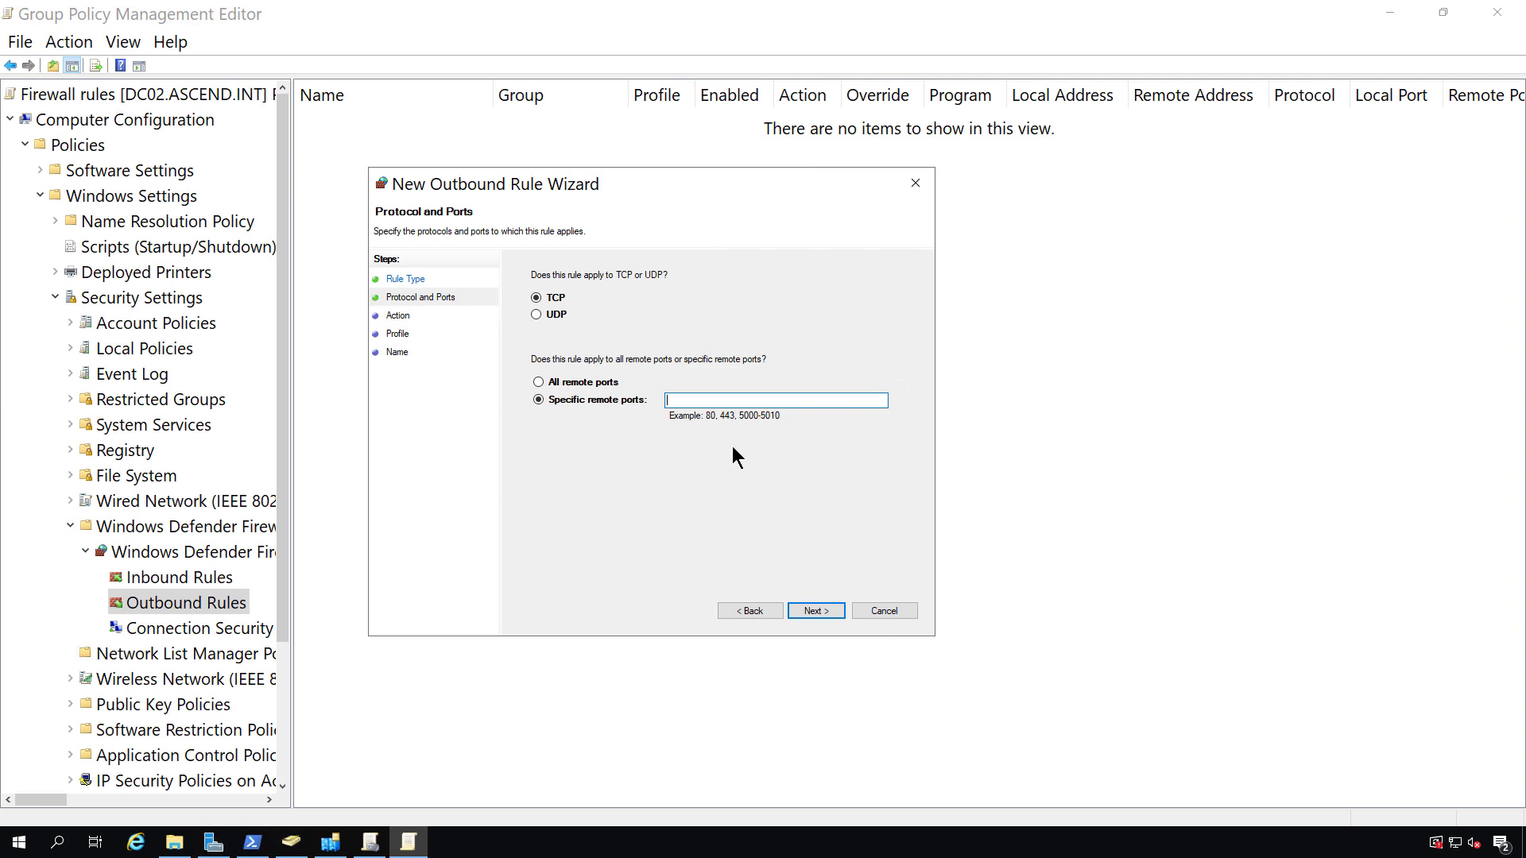
Block TCP remote ports 25 and 587 for all profiles and name the rule 'Block outbound email'.
type("25, 587")
left_click(821, 616)
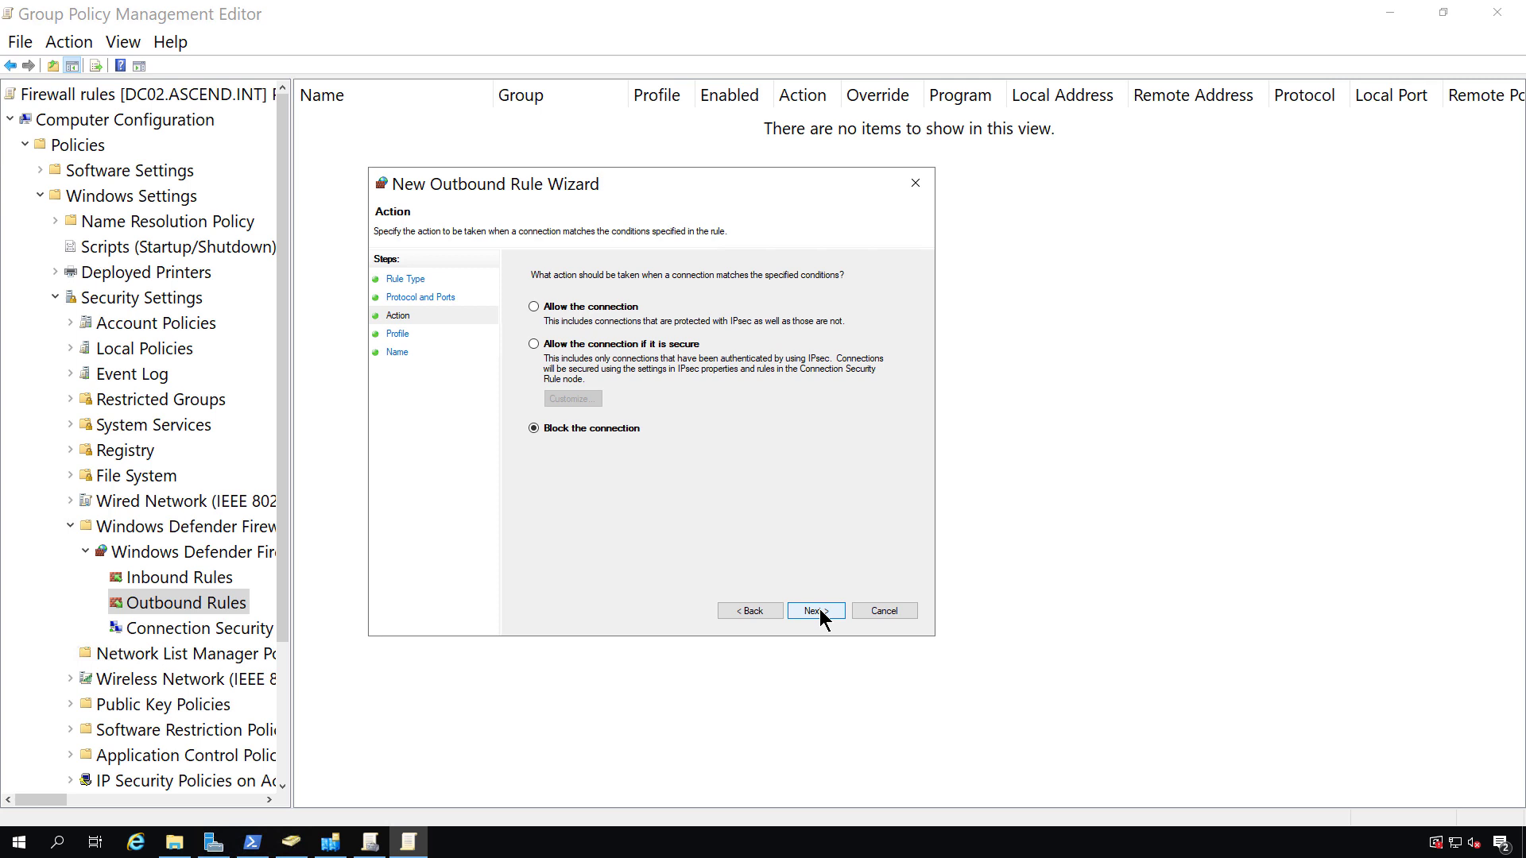
left_click(821, 616)
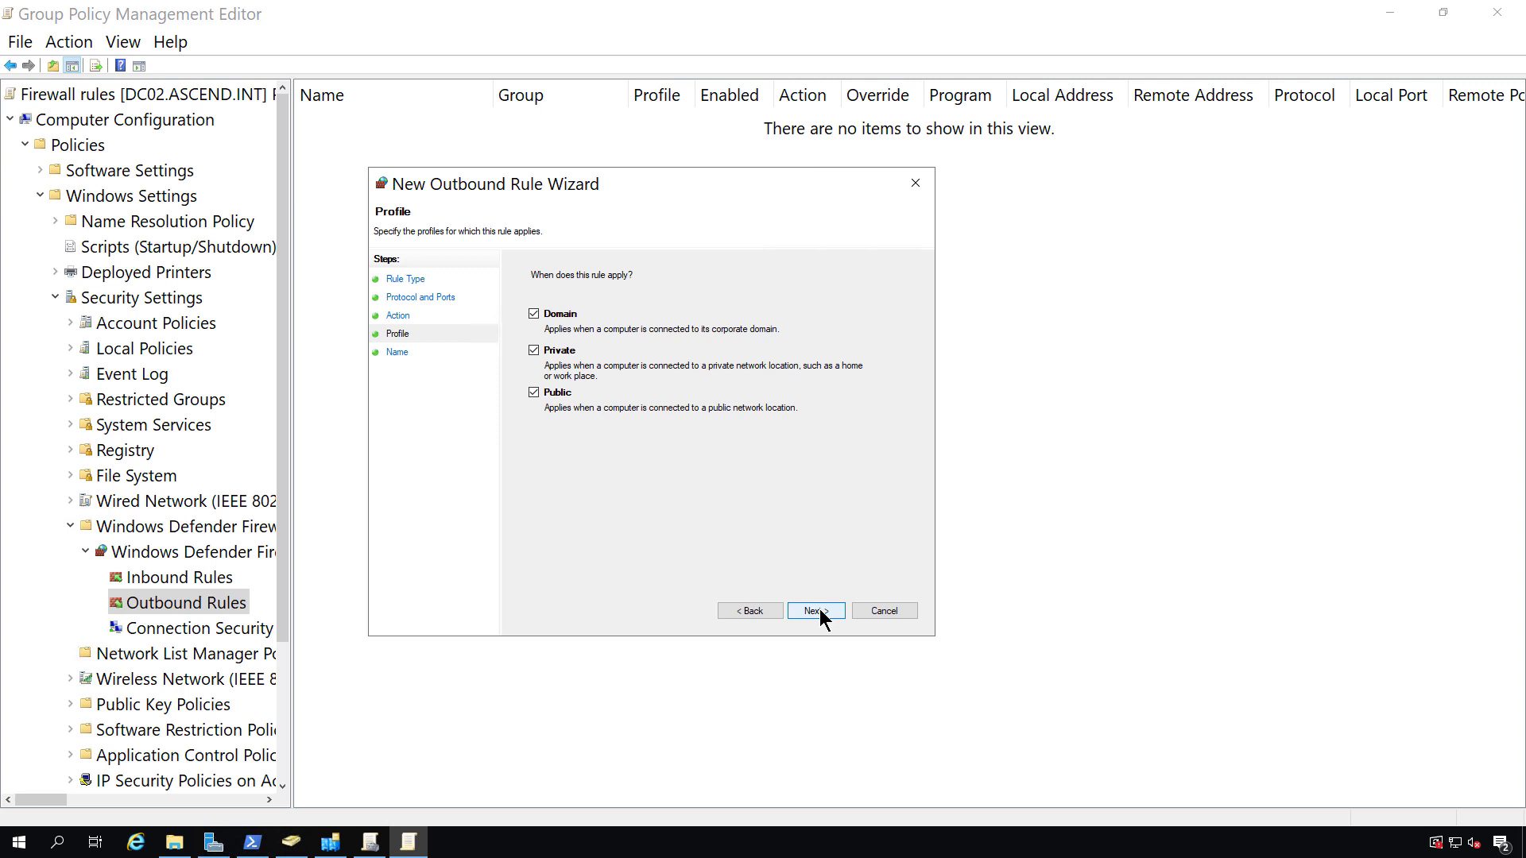
left_click(821, 616)
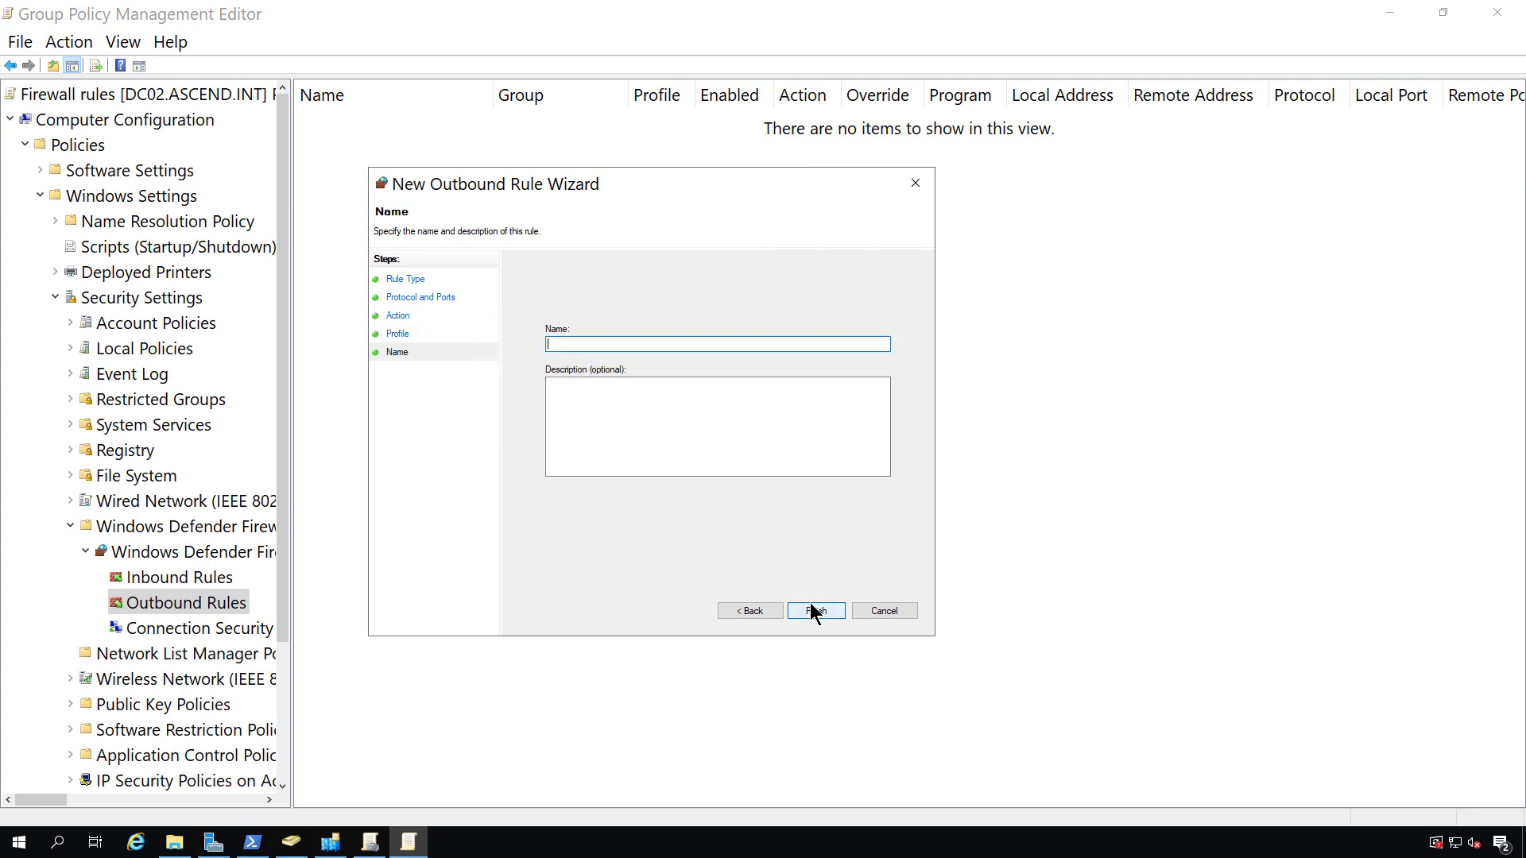
type("Block outbound email")
left_click(807, 609)
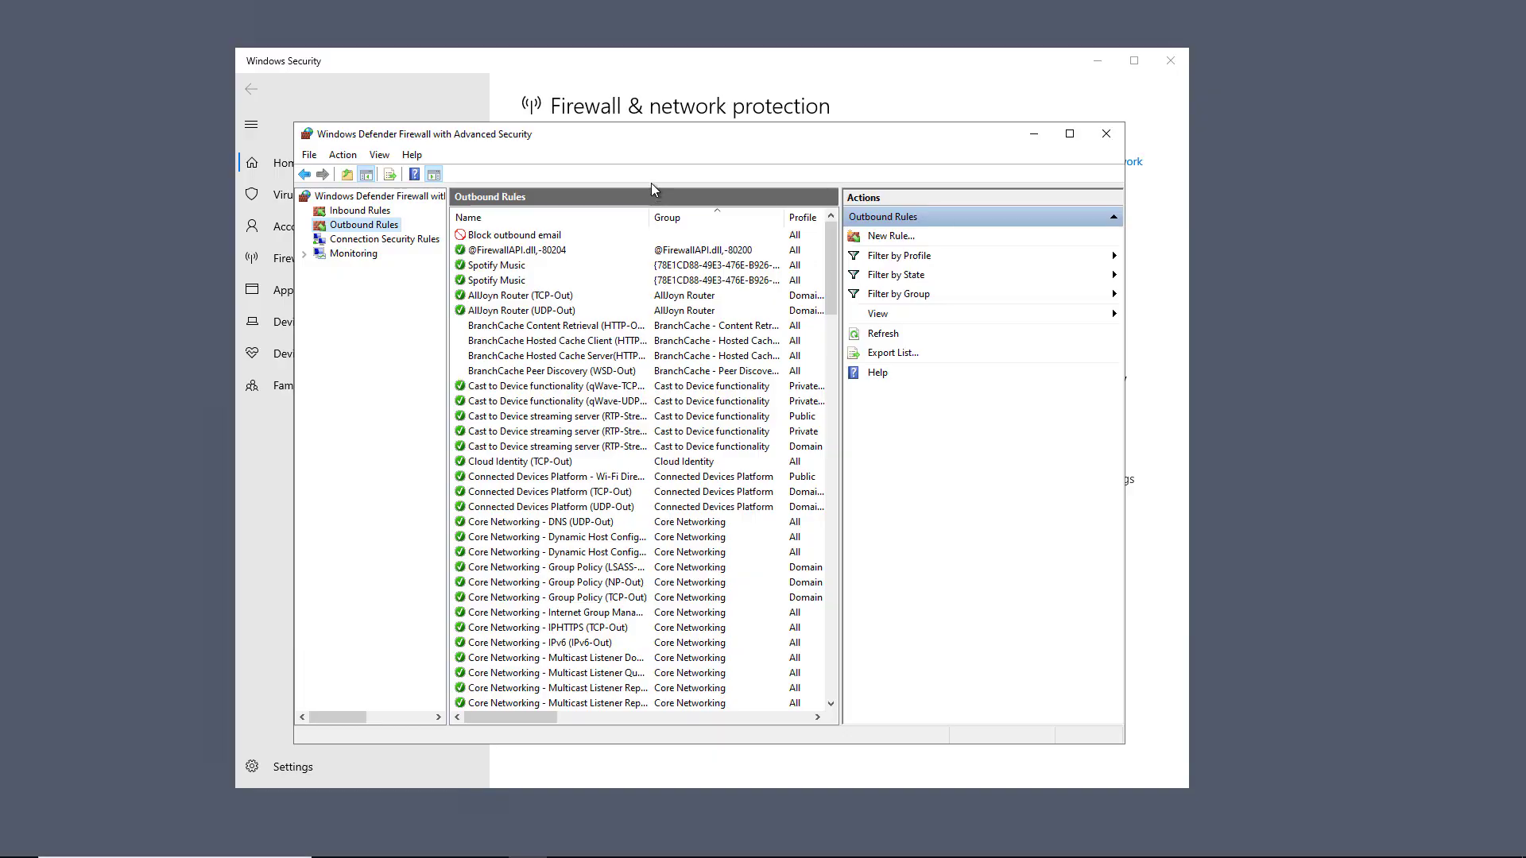
Select the Block outbound email rule in the client's Outbound Rules list.
left_click(535, 237)
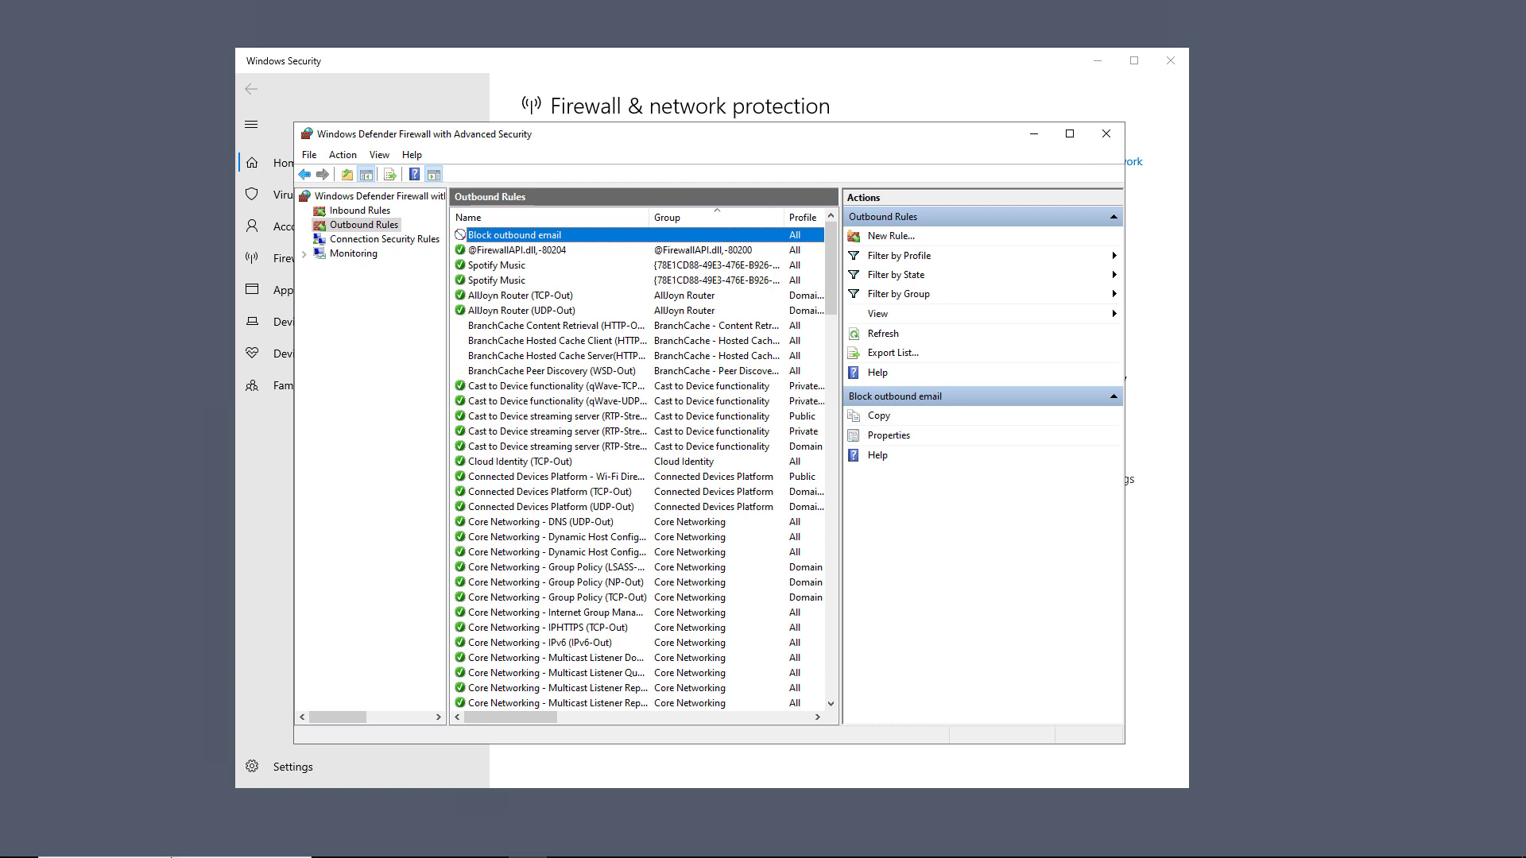
Launch Command Prompt and run 'gpresult /r'.
left_click(172, 846)
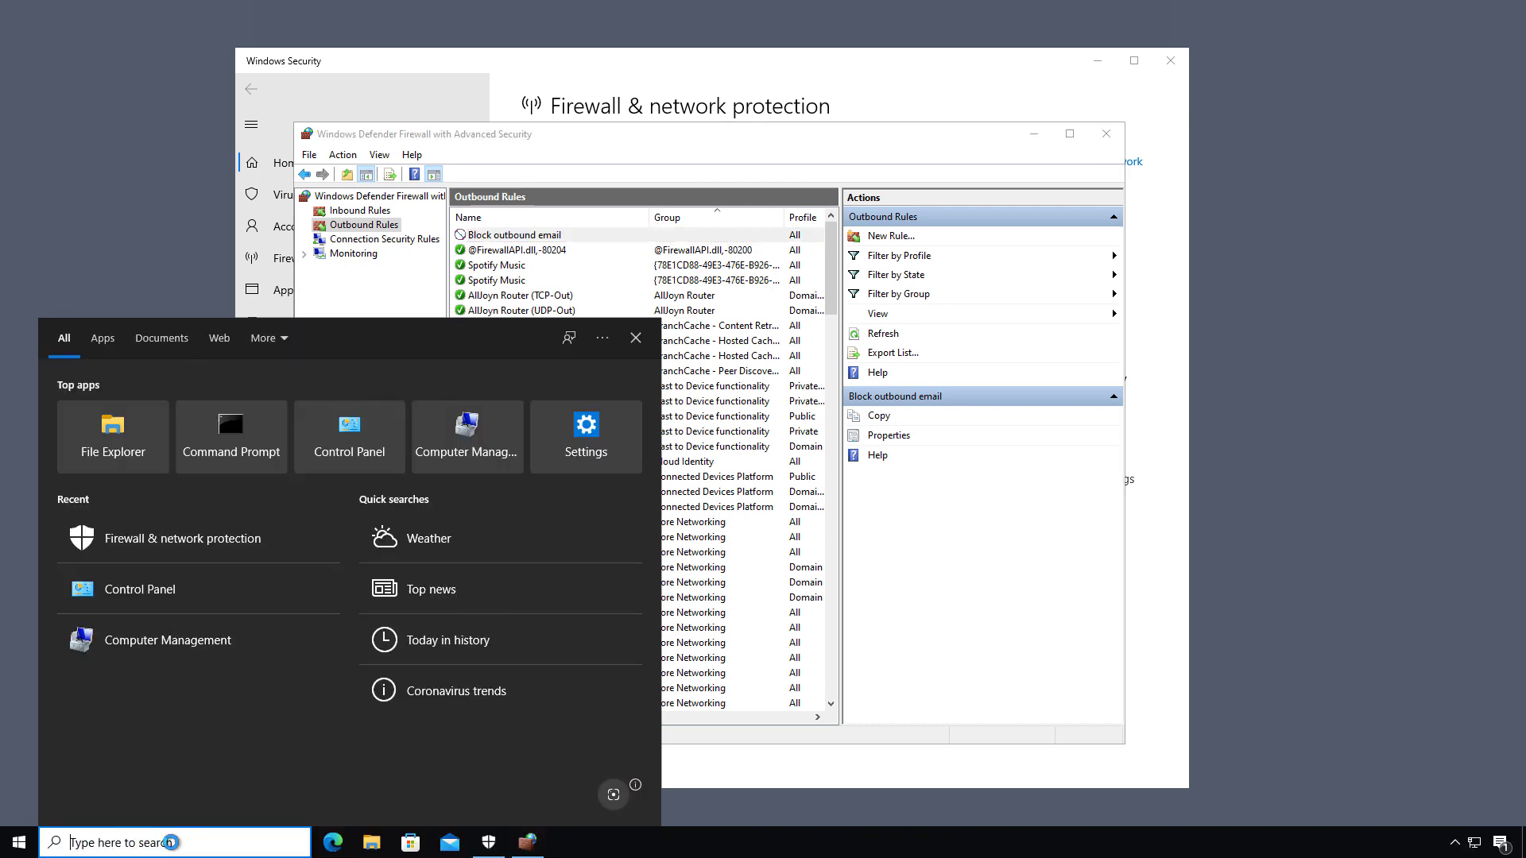
type("cmd")
key("Return")
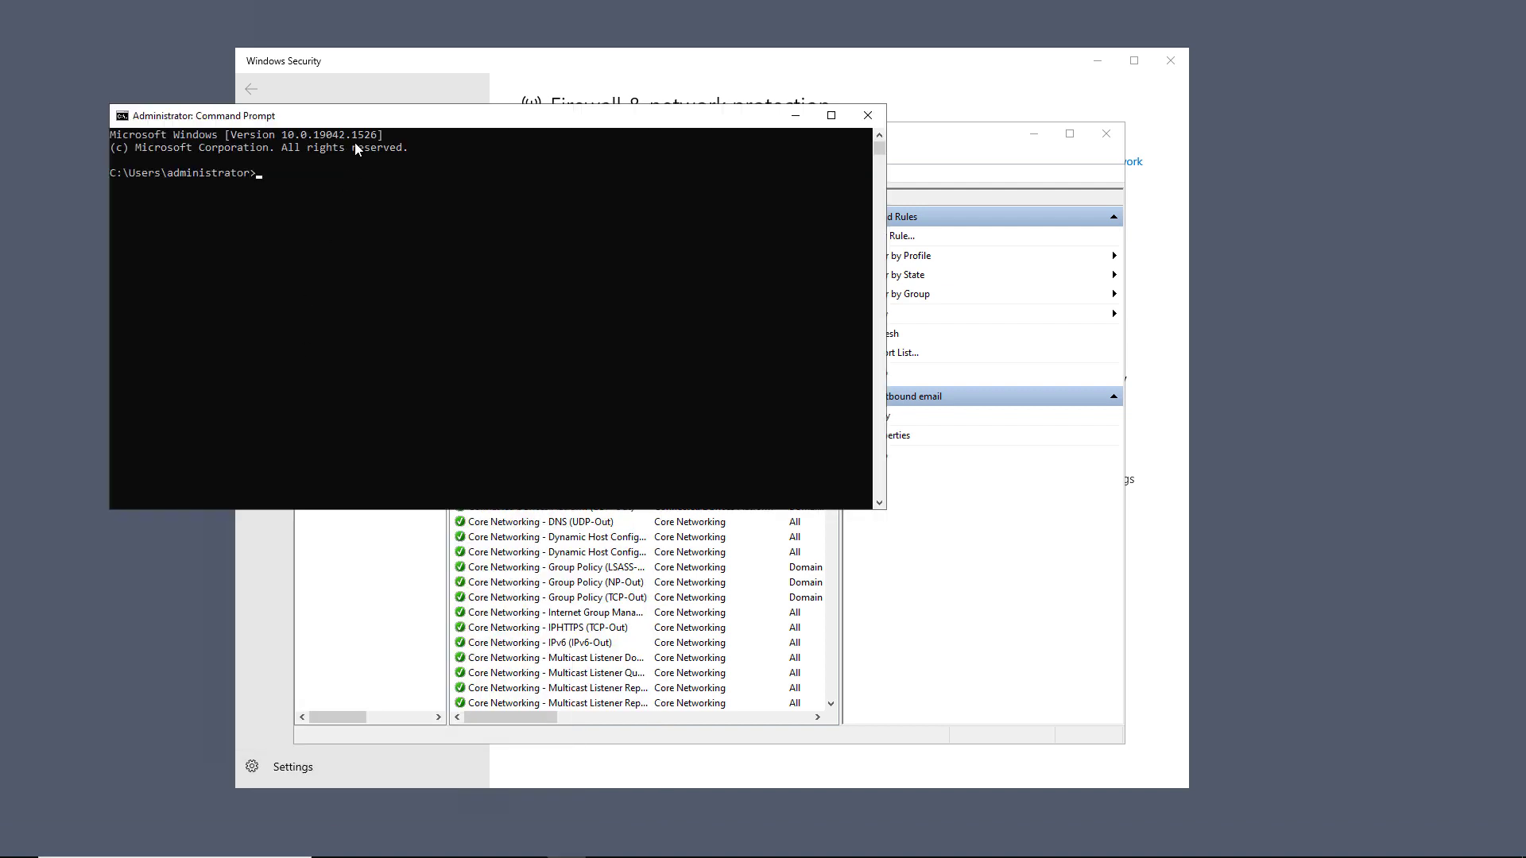
type("gpresult /r")
key("Return")
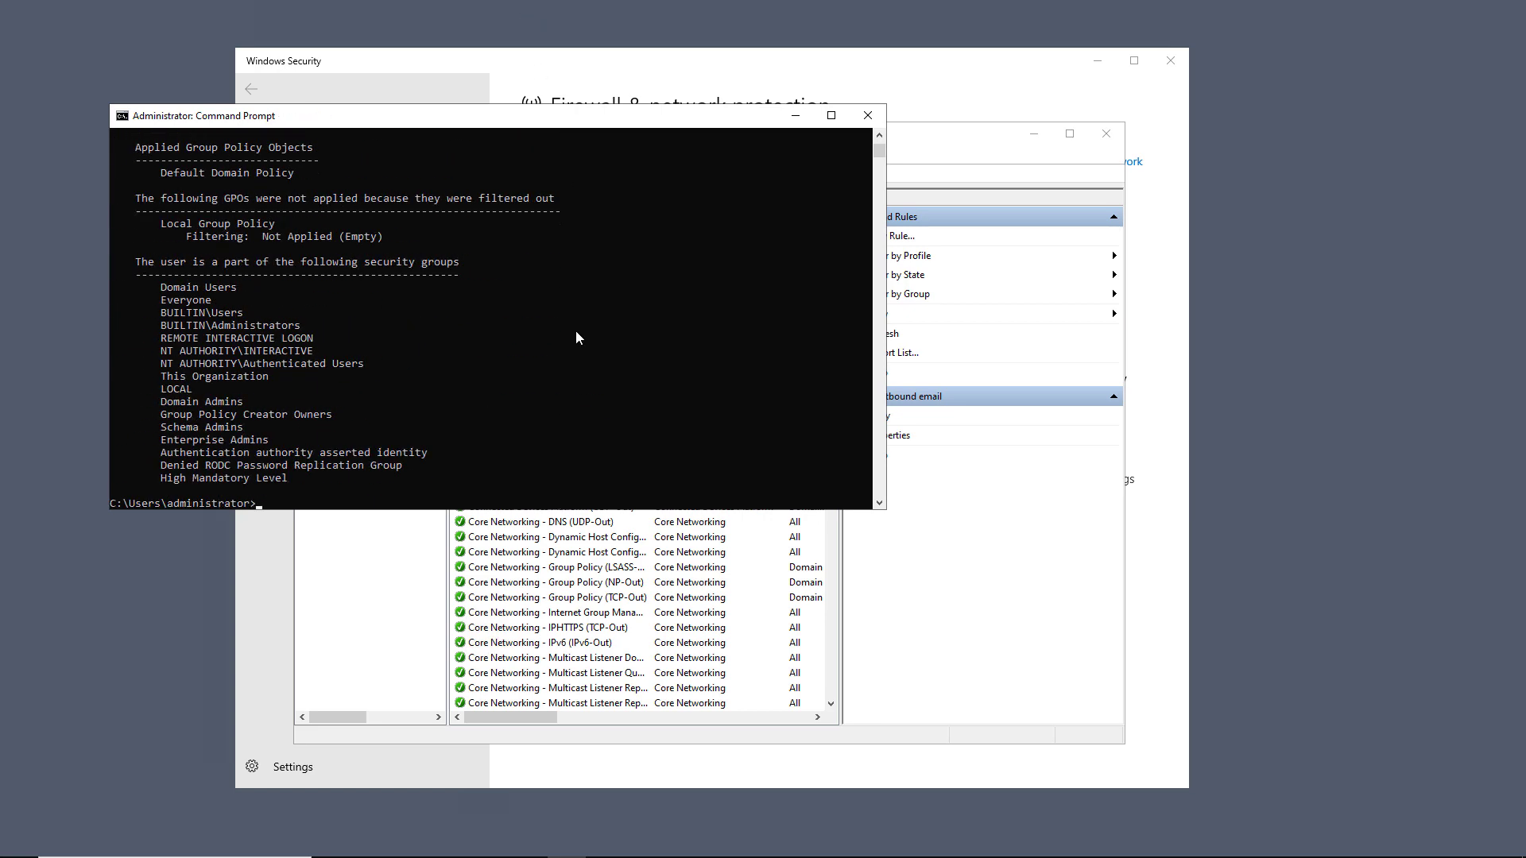
Find 'Firewall rules' under Applied Group Policy Objects and highlight it.
scroll(560, 347, "up", 5)
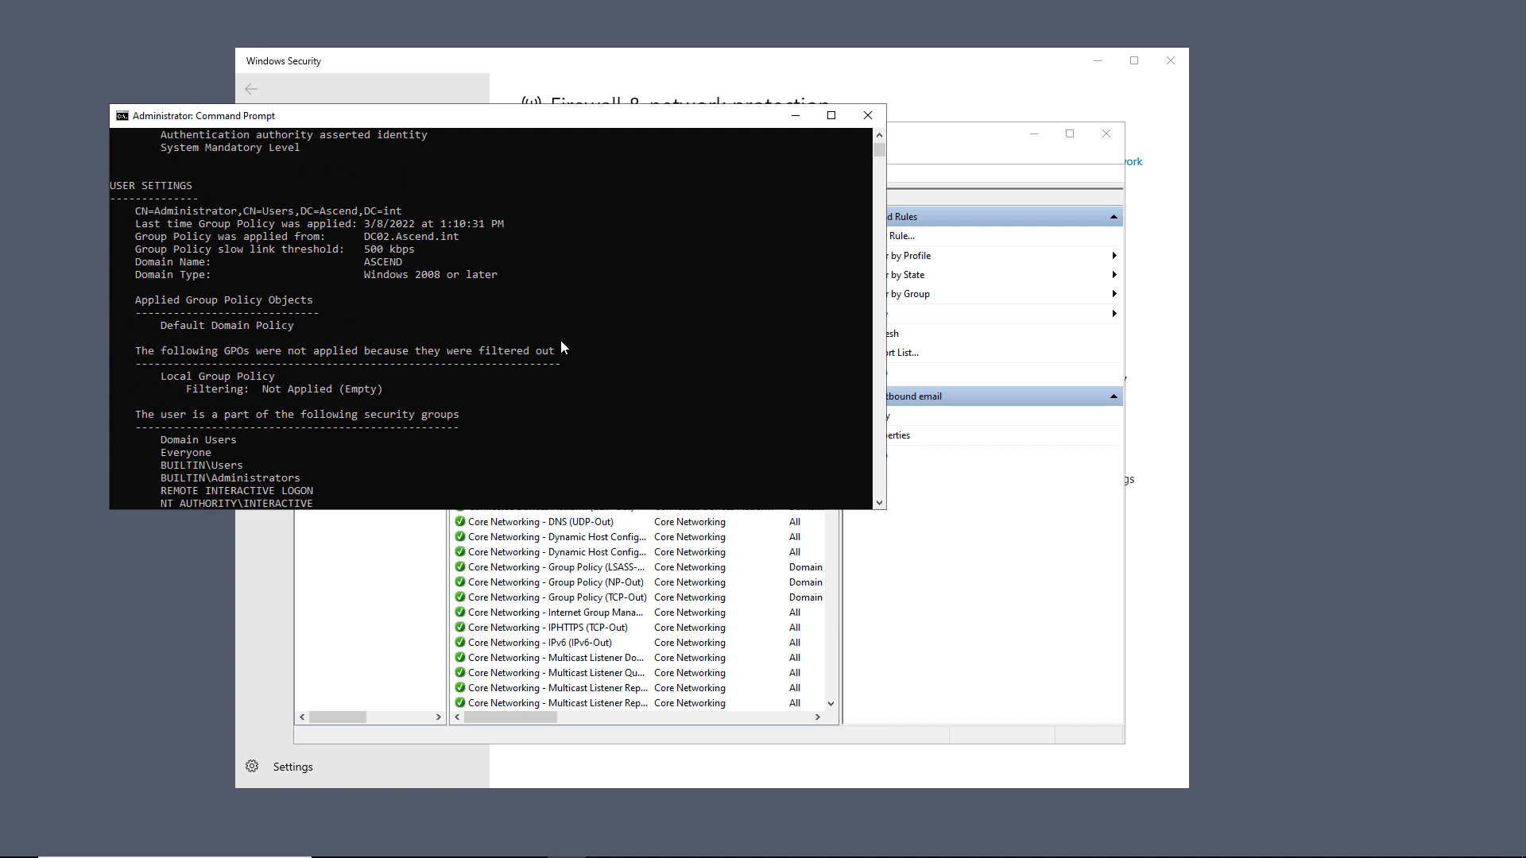
scroll(560, 347, "up", 5)
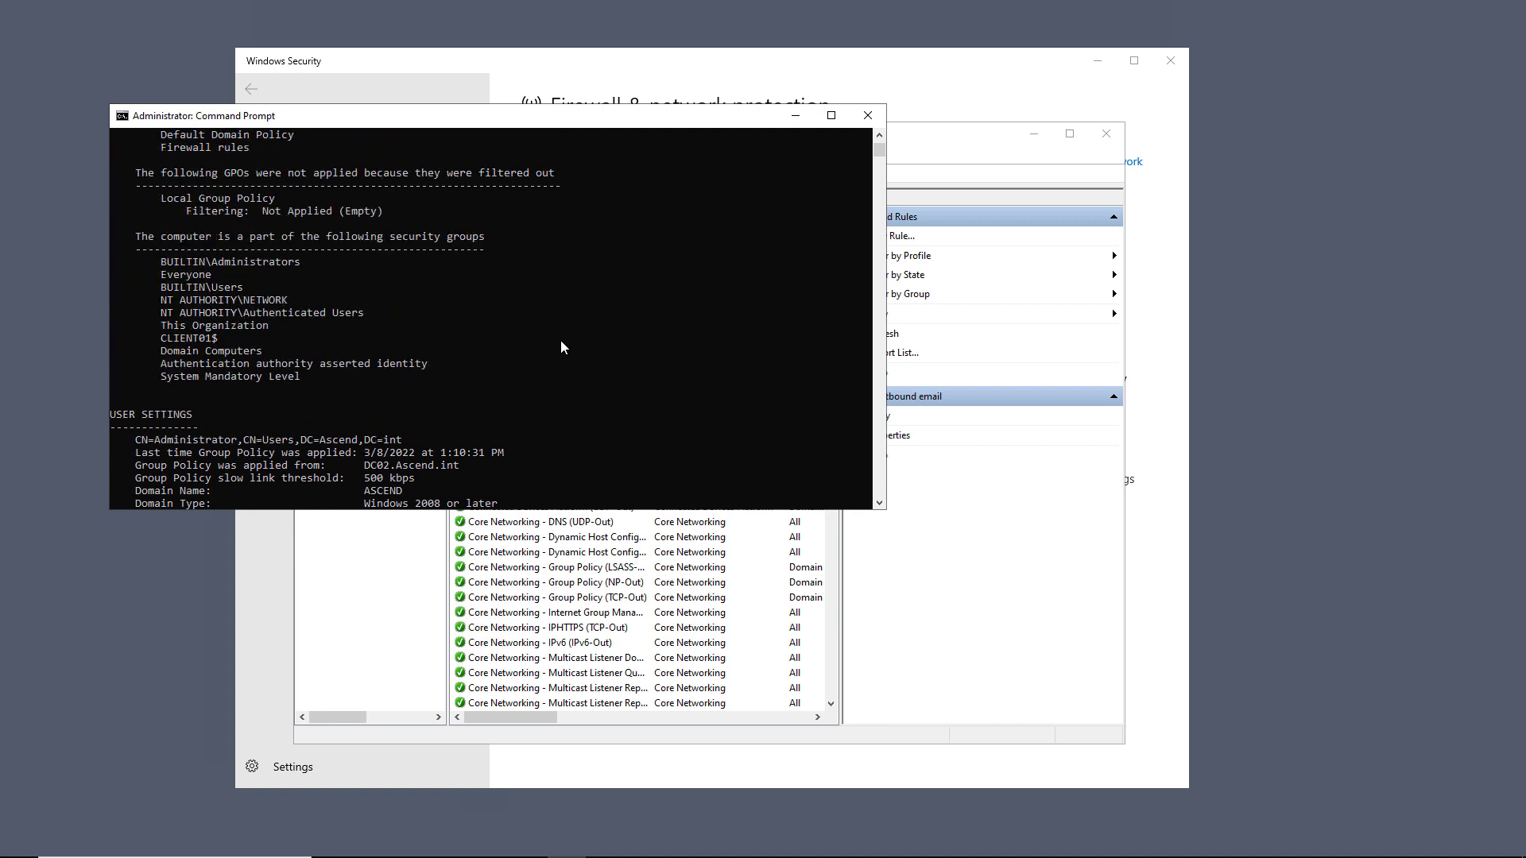
scroll(562, 342, "up", 2)
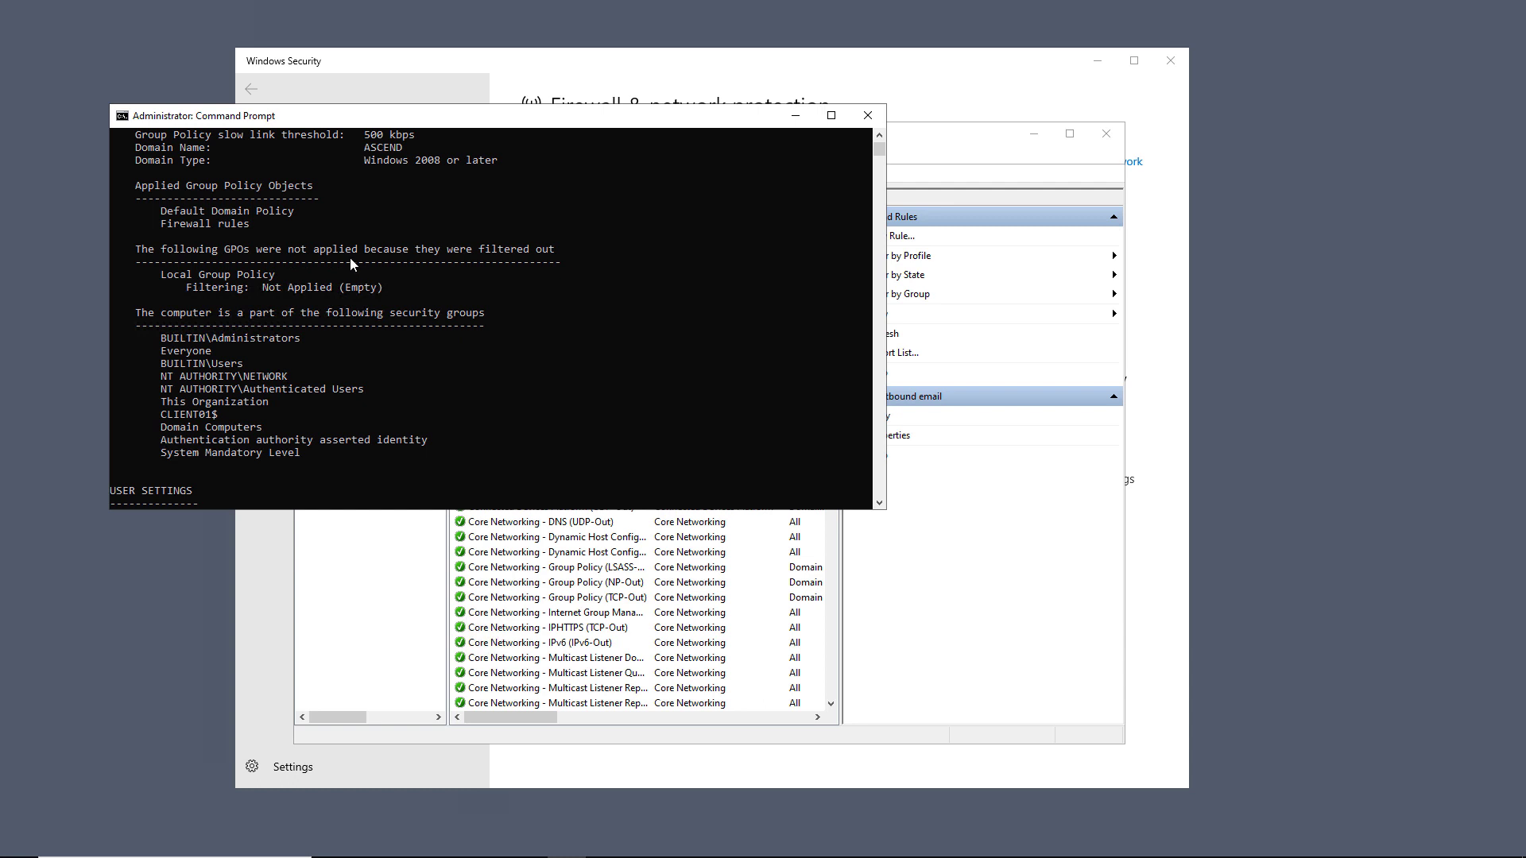
left_click_drag(257, 225, 161, 225)
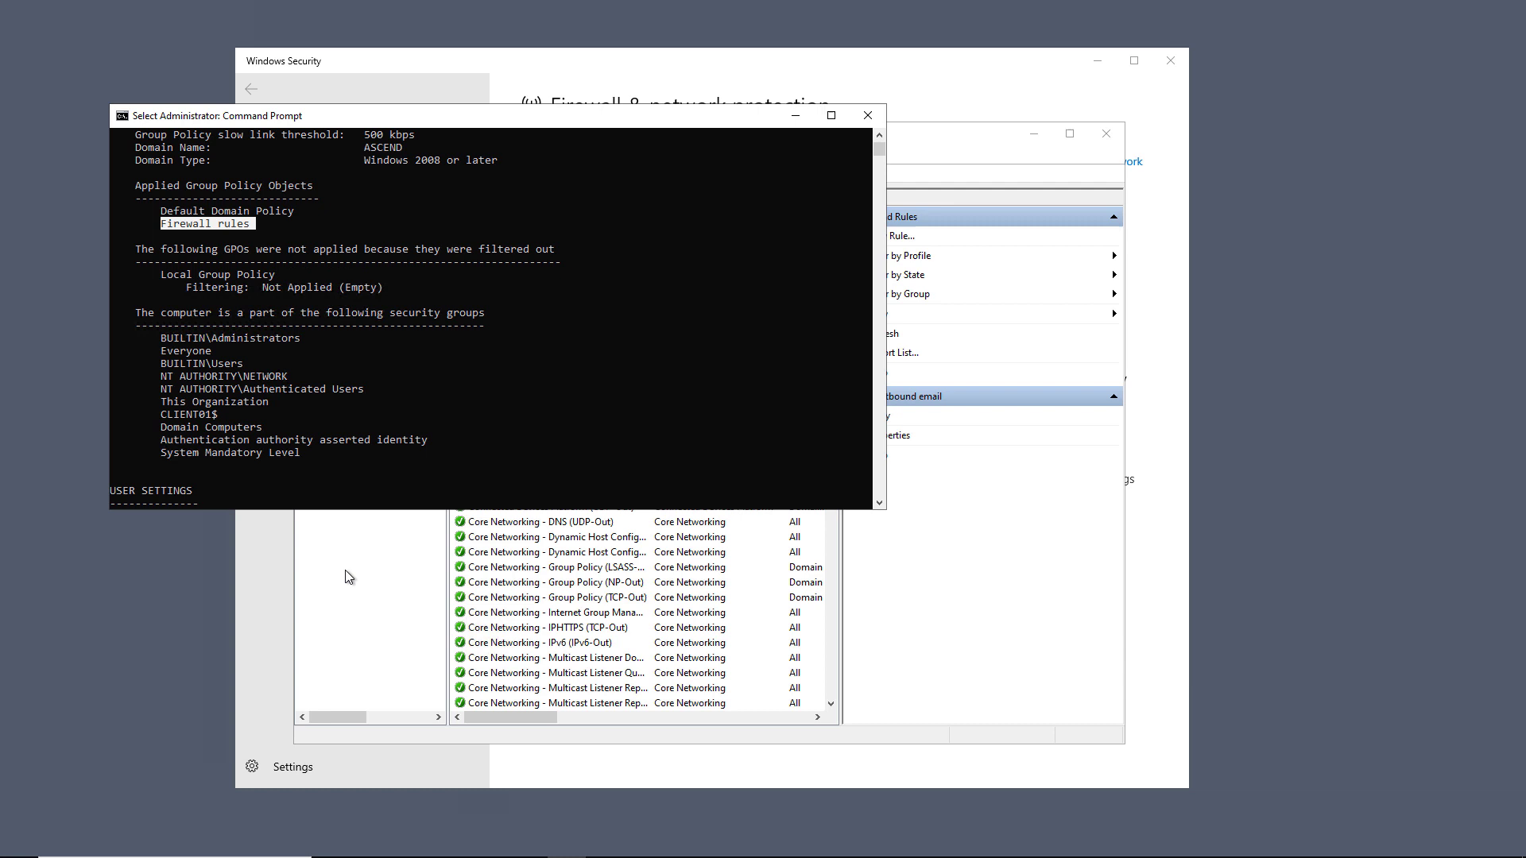